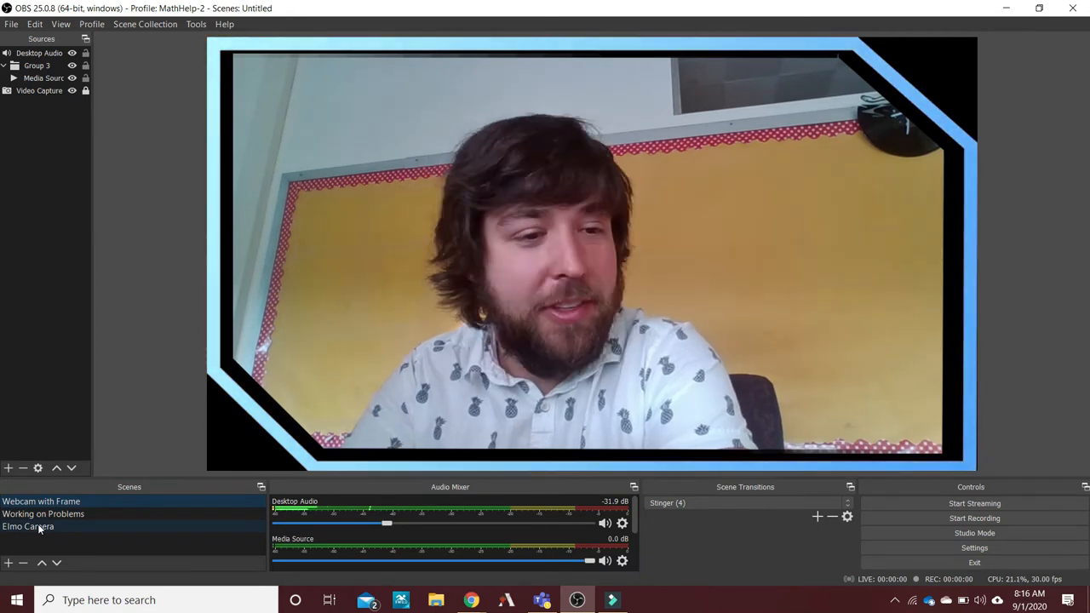
Switch to the Elmo Camera scene, try moving and enlarging the Avers camera feed, and fit it back inside the blue chat frame.
left_click(37, 523)
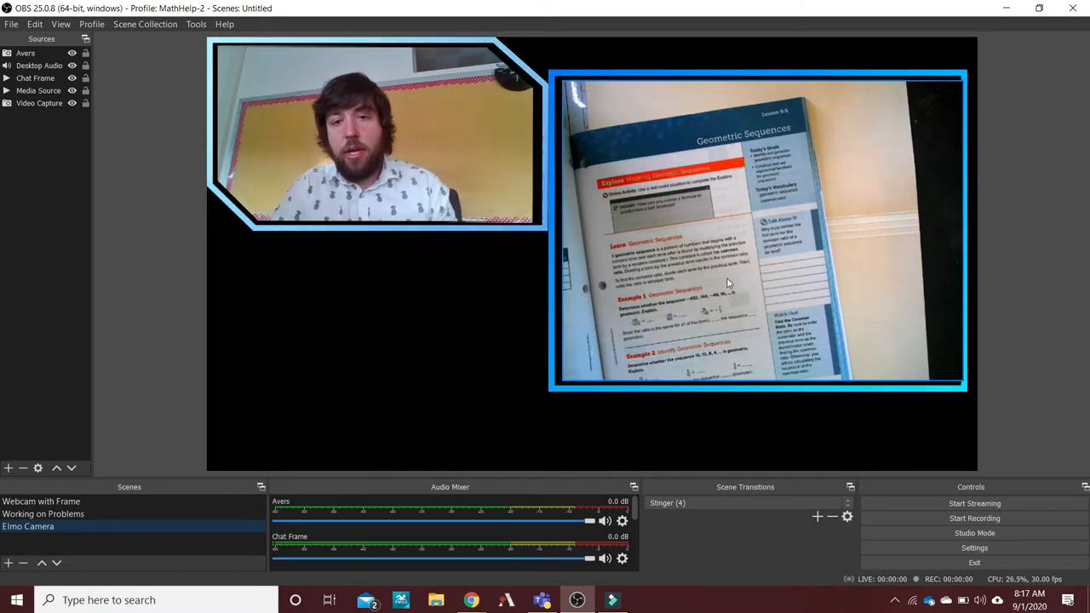
left_click_drag(727, 284, 636, 251)
left_click_drag(872, 353, 940, 402)
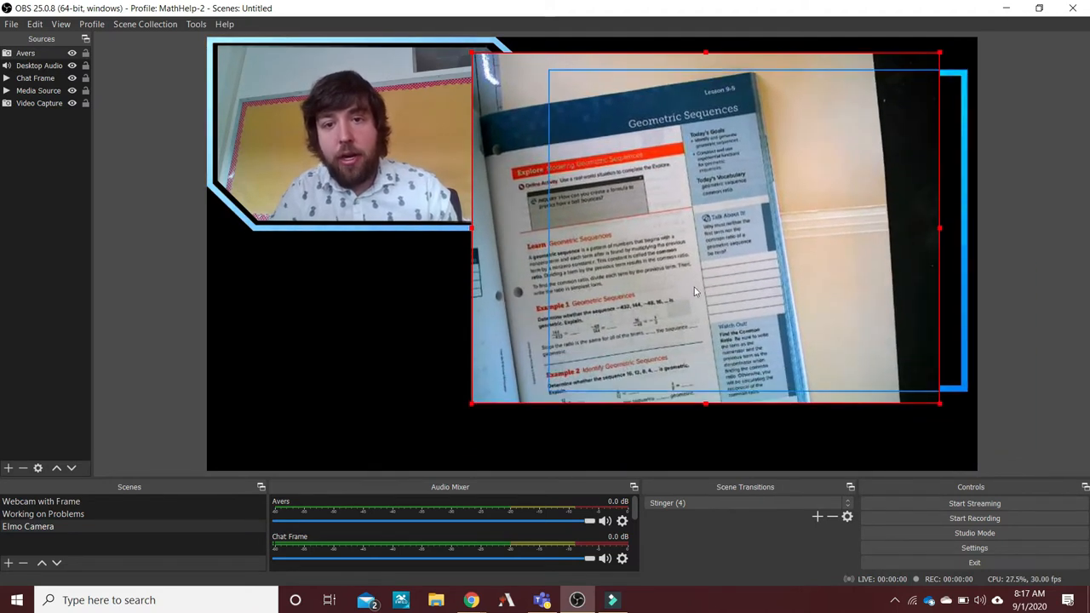
left_click_drag(694, 287, 798, 303)
left_click_drag(1042, 419, 971, 367)
mouse_move(809, 267)
left_mouse_down()
mouse_move(782, 268)
mouse_move(811, 275)
left_mouse_up()
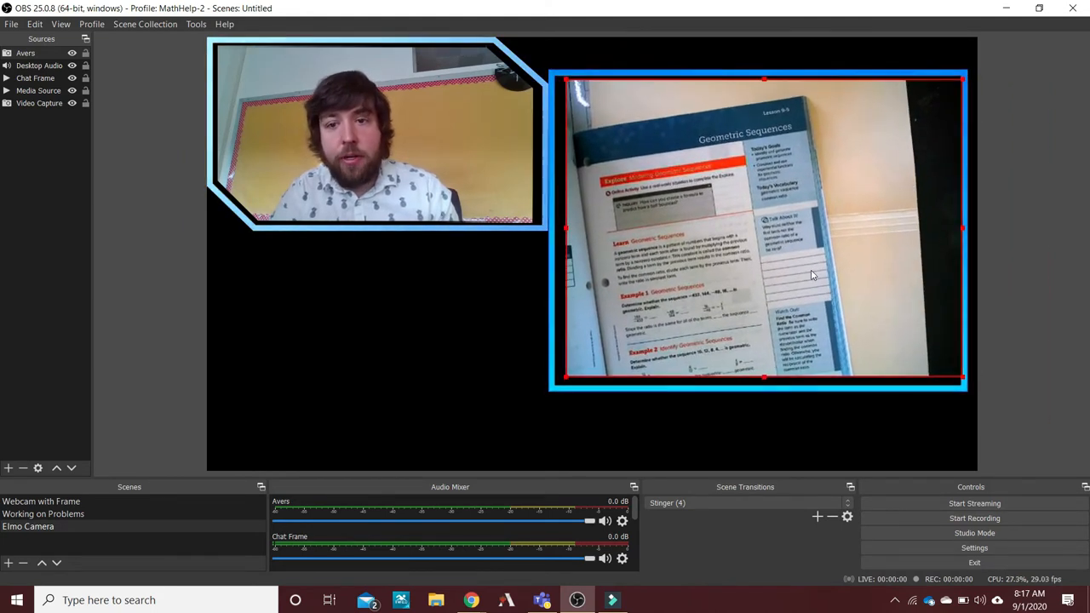
Enlarge the Avers camera feed to nearly the full canvas height and place it against the canvas's right side.
left_click_drag(600, 208, 239, 165)
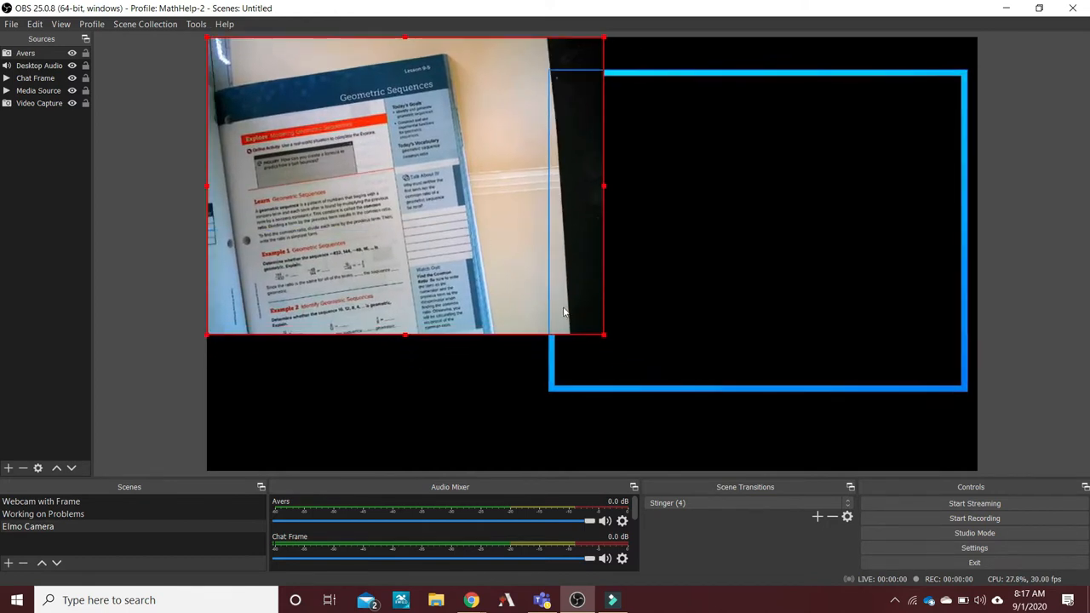
left_click_drag(603, 338, 783, 467)
left_click_drag(340, 328, 526, 326)
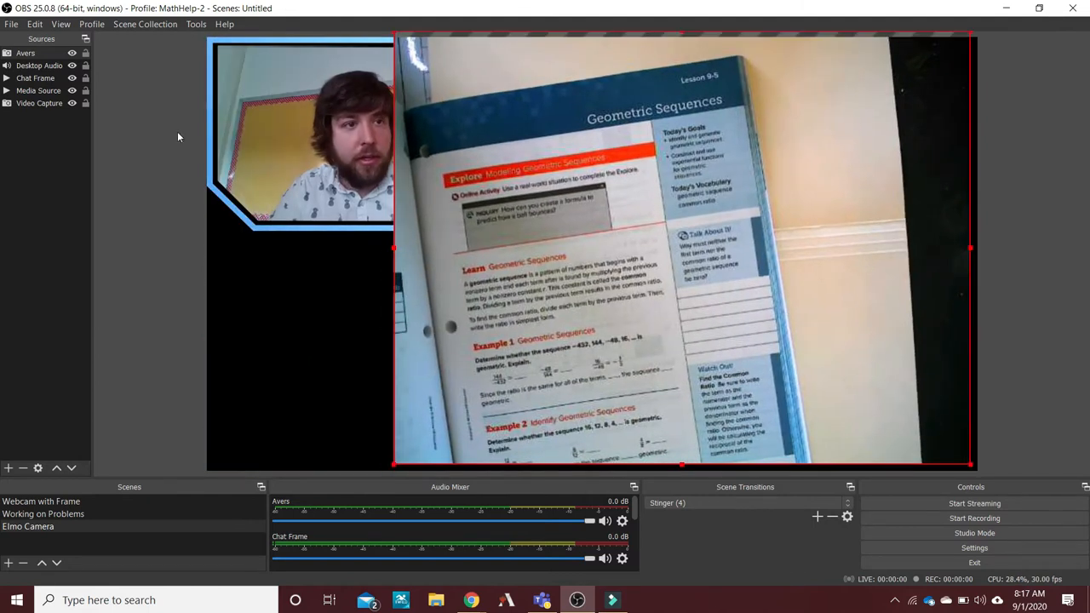
Send the Avers source to the back of the layer order and remove the Chat Frame source from the scene.
left_click_drag(25, 56, 27, 107)
left_click(268, 264)
left_click(644, 74)
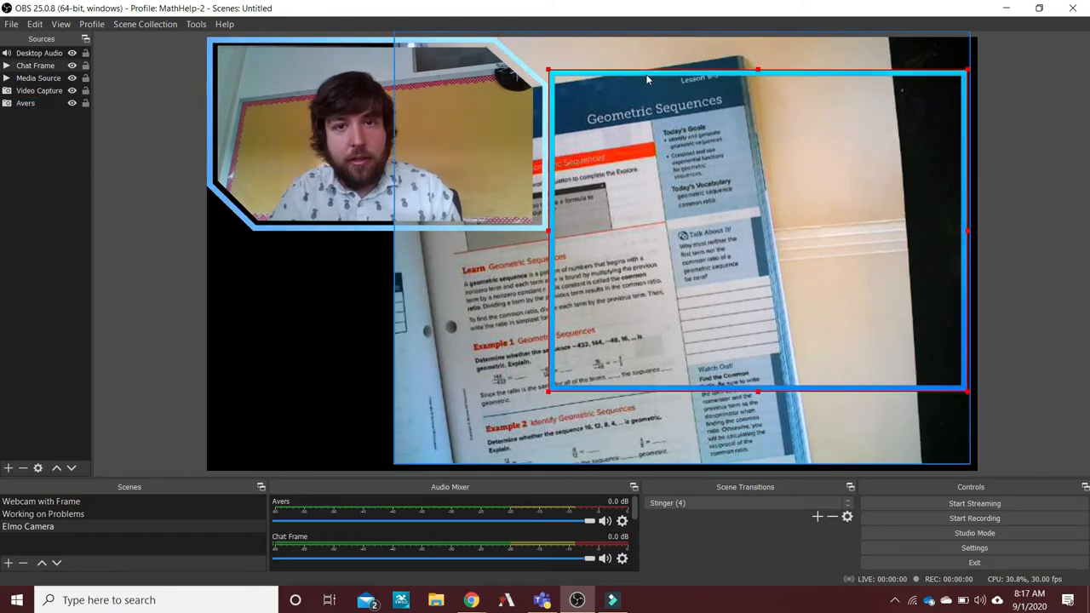
key("Delete")
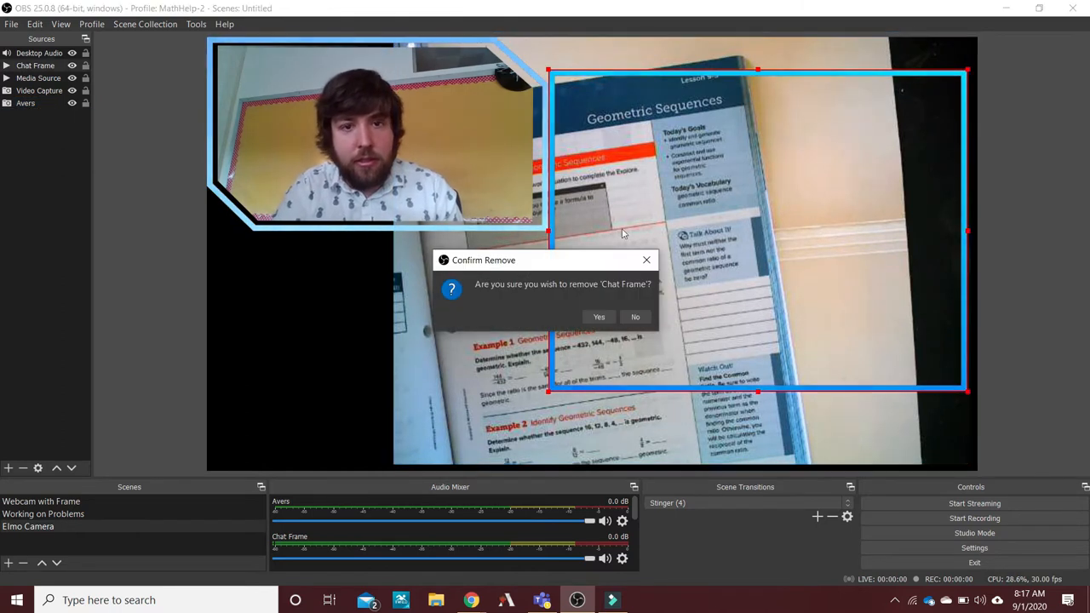
left_click(603, 315)
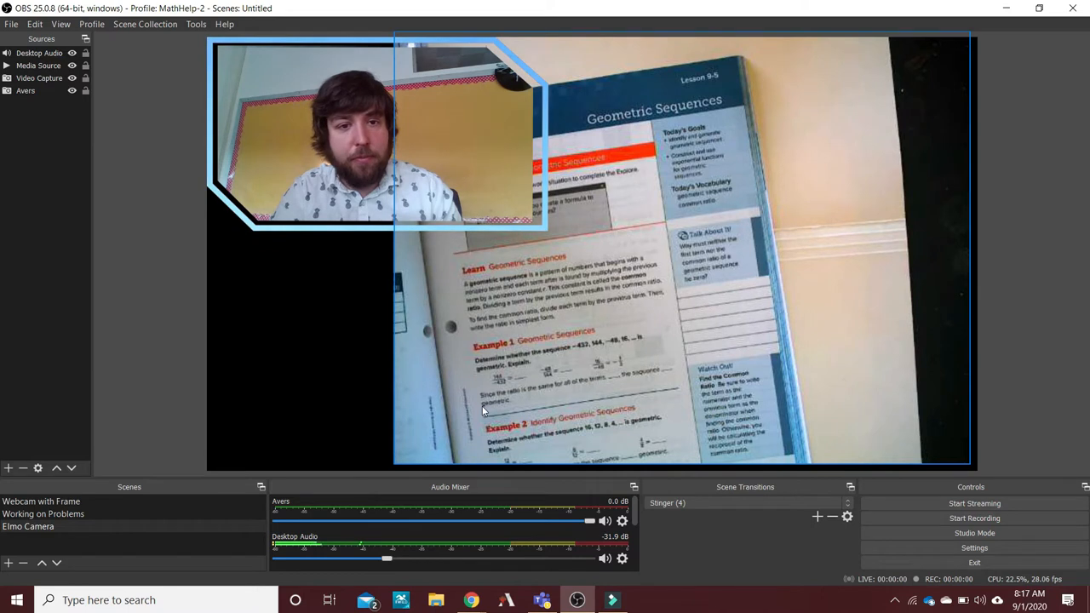
Switch to the Working on Problems scene and move the OBS window to the other monitor and back to demonstrate the display capture.
left_click(68, 513)
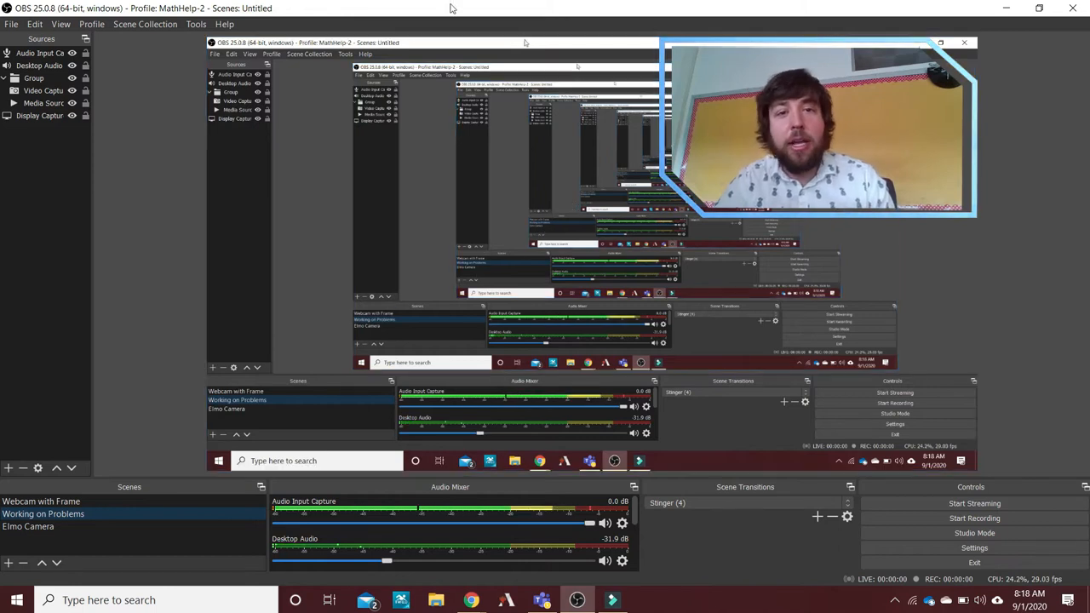
left_click_drag(452, 8, 1088, 168)
left_click(625, 6)
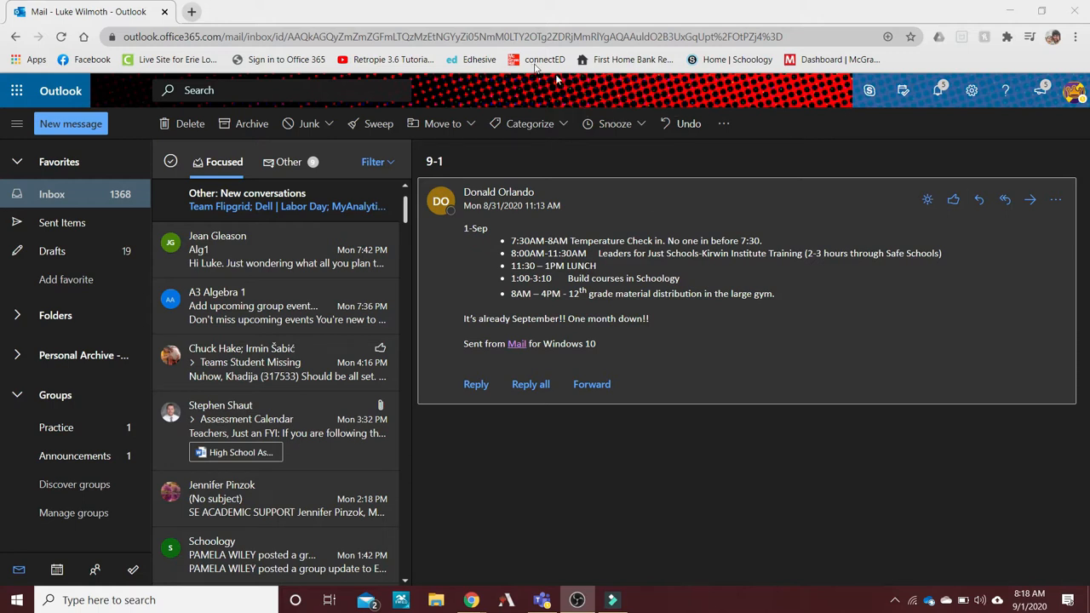
left_click_drag(1089, 7, 441, 2)
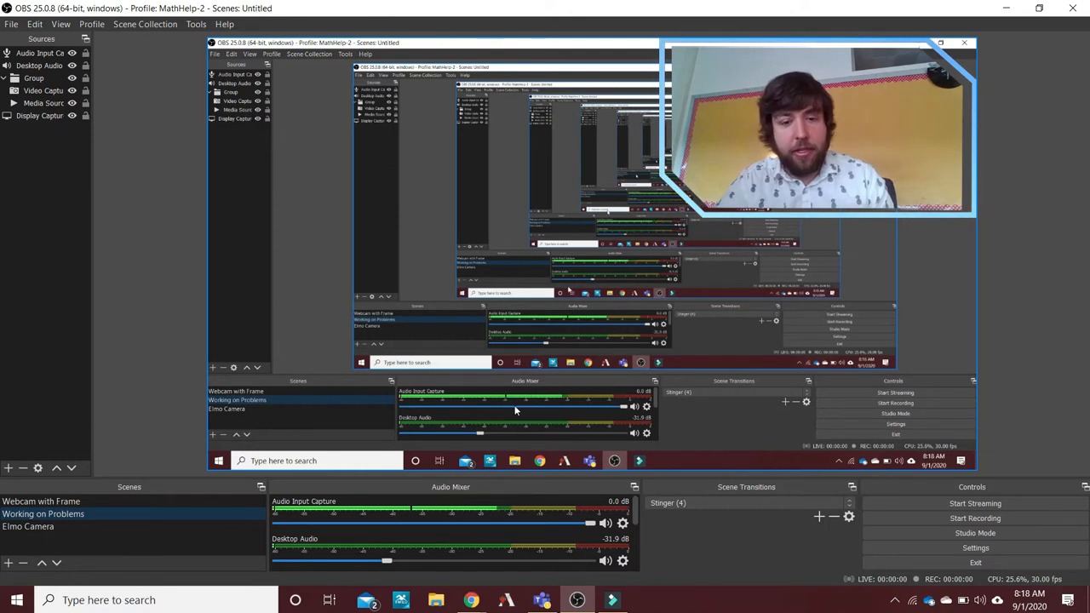
Switch to the Chrome window with Outlook and open obsproject.com in a new browser tab.
mouse_move(475, 603)
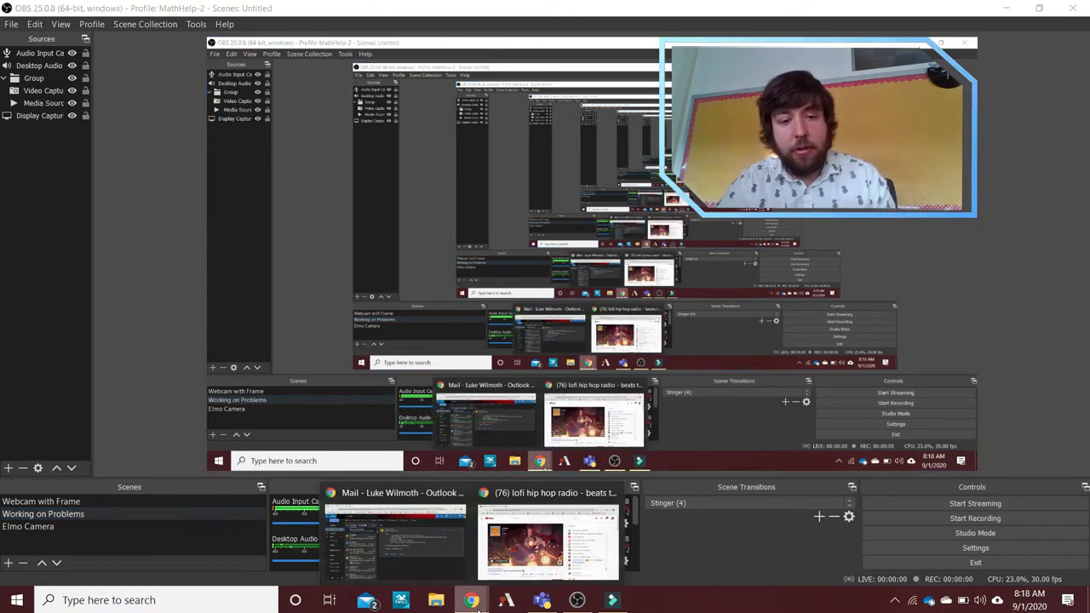
left_click(409, 529)
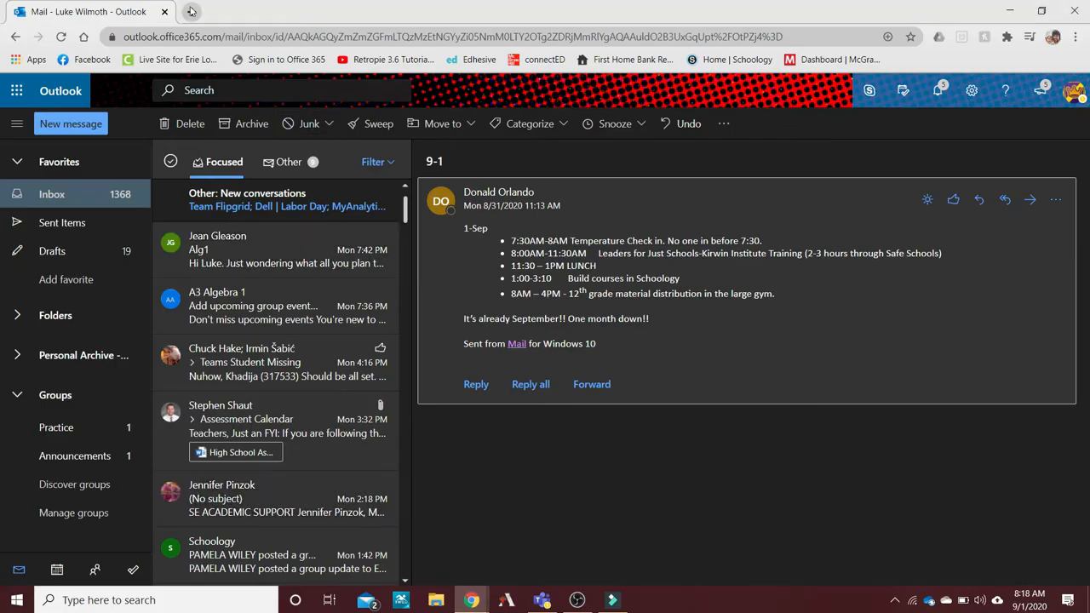
left_click(190, 11)
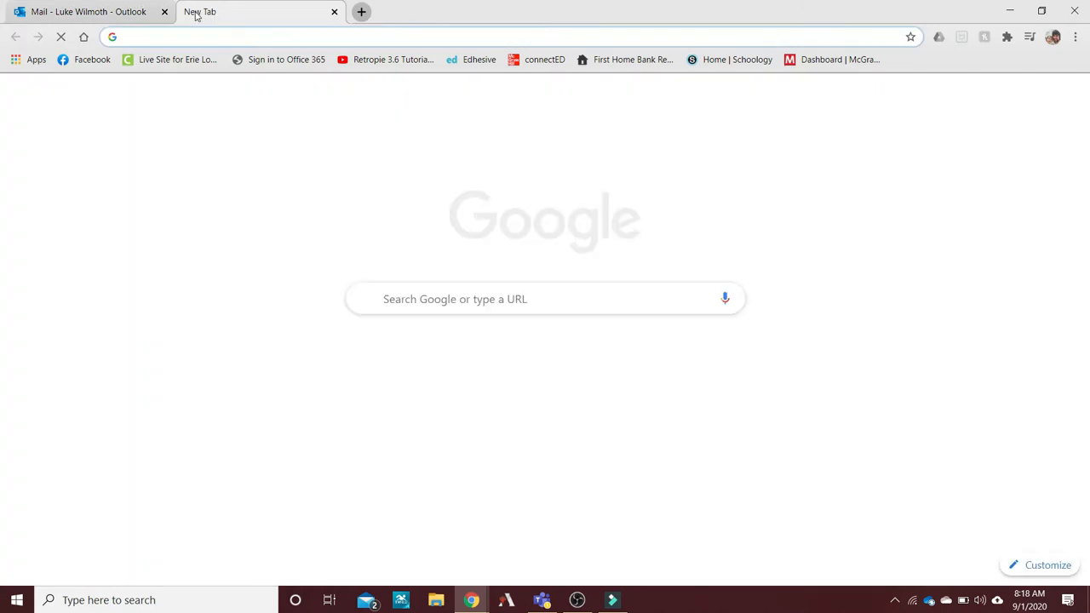
type("ob")
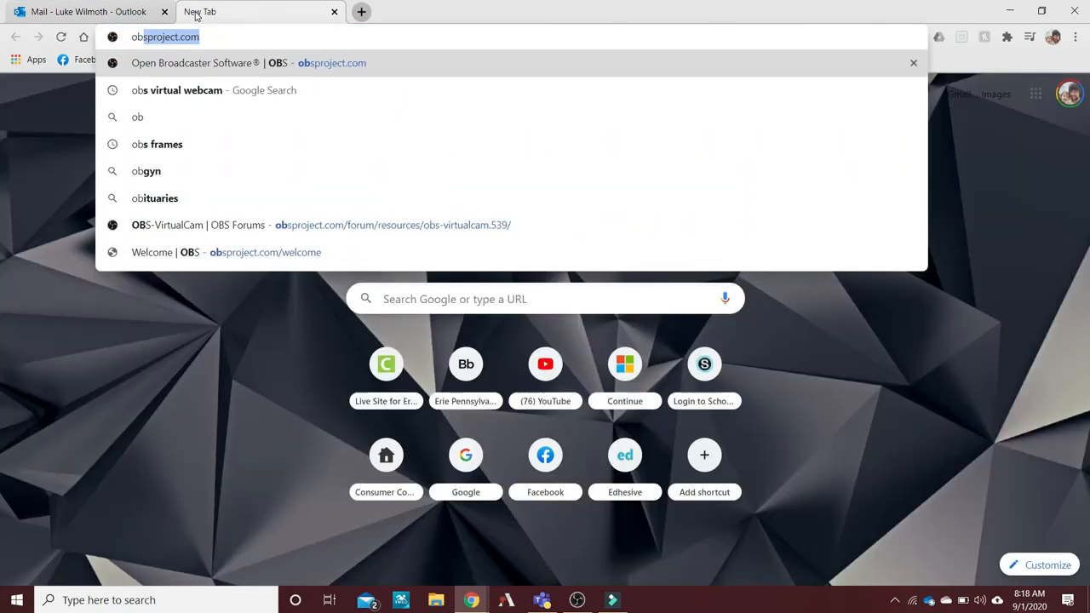
key("Return")
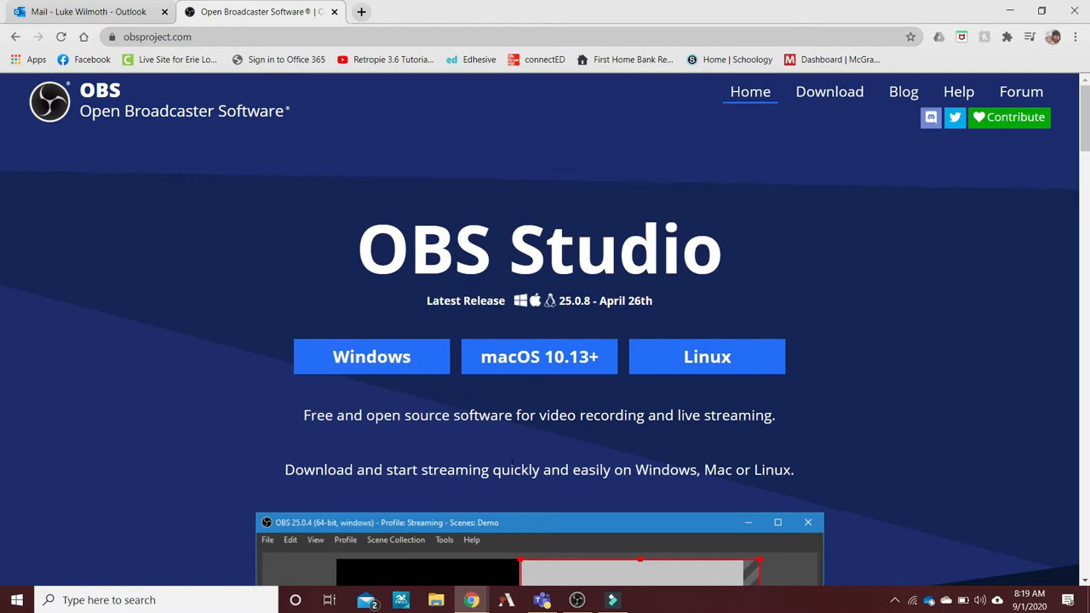
Search Google for "obs virtual webcam" in another new browser tab and open the OBS-VirtualCam forum page.
left_click(361, 11)
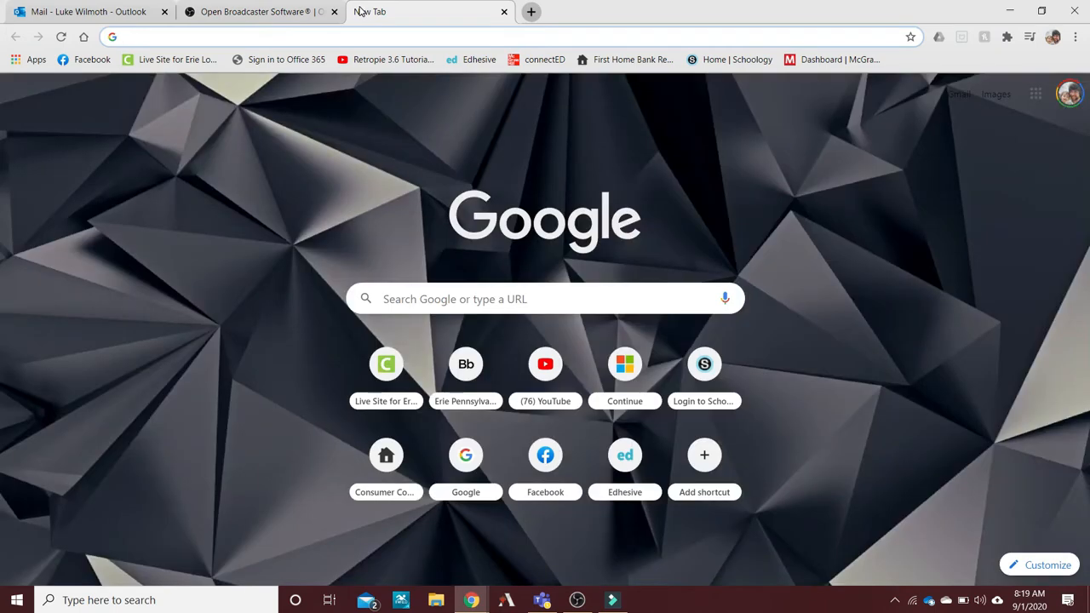
type("vit")
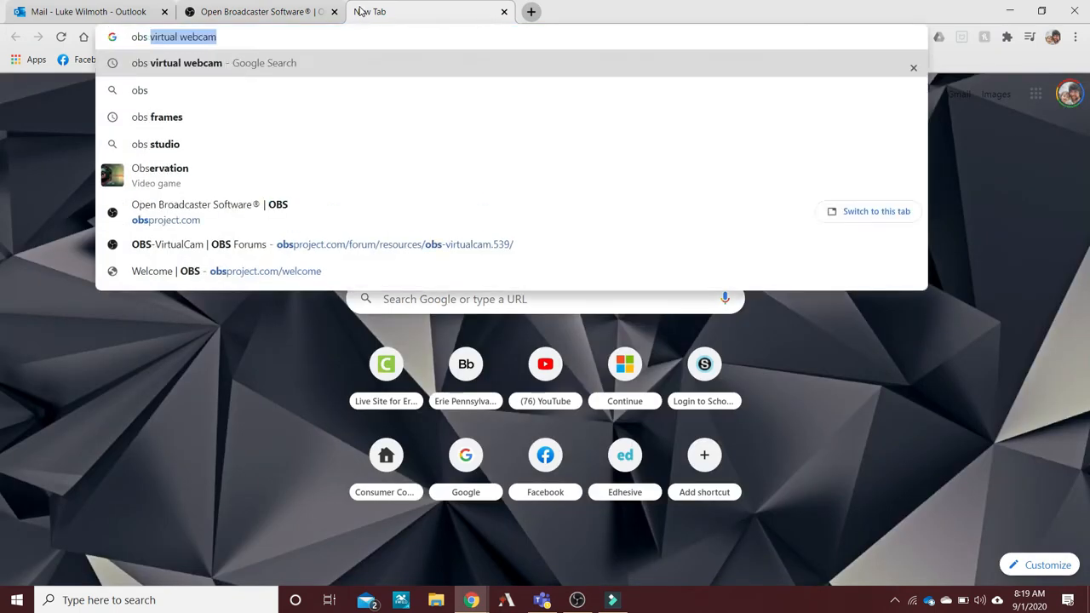
key("BackSpace")
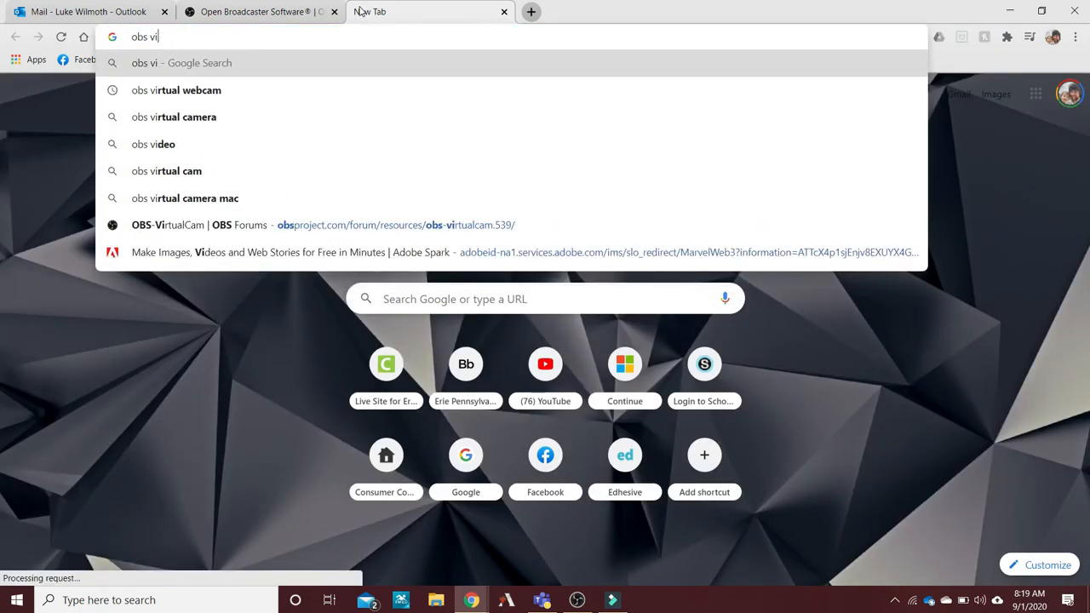
type("rtual+w")
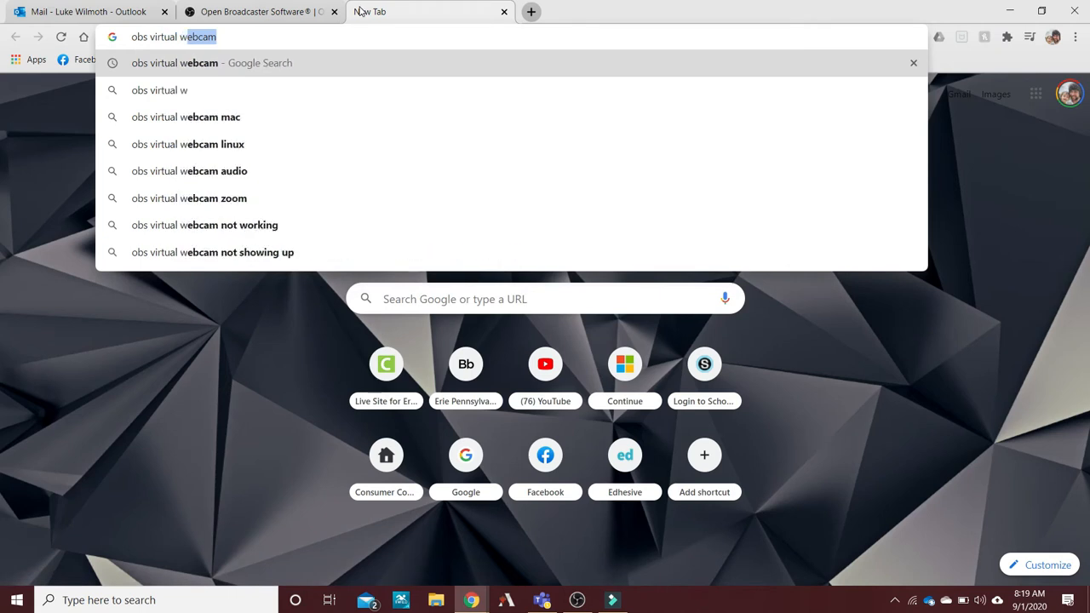
key("Return")
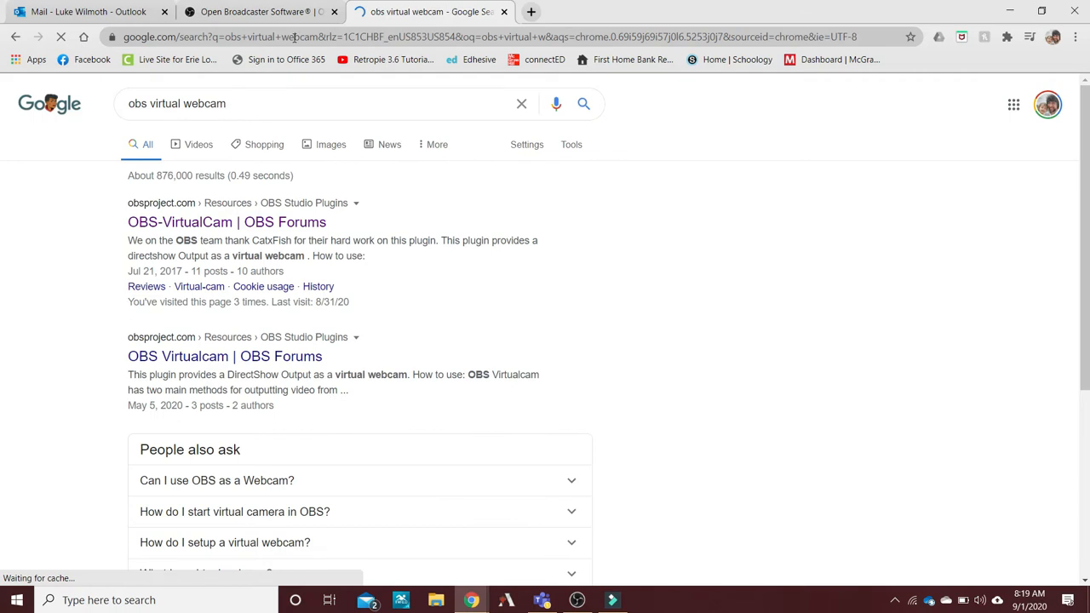
left_click(239, 226)
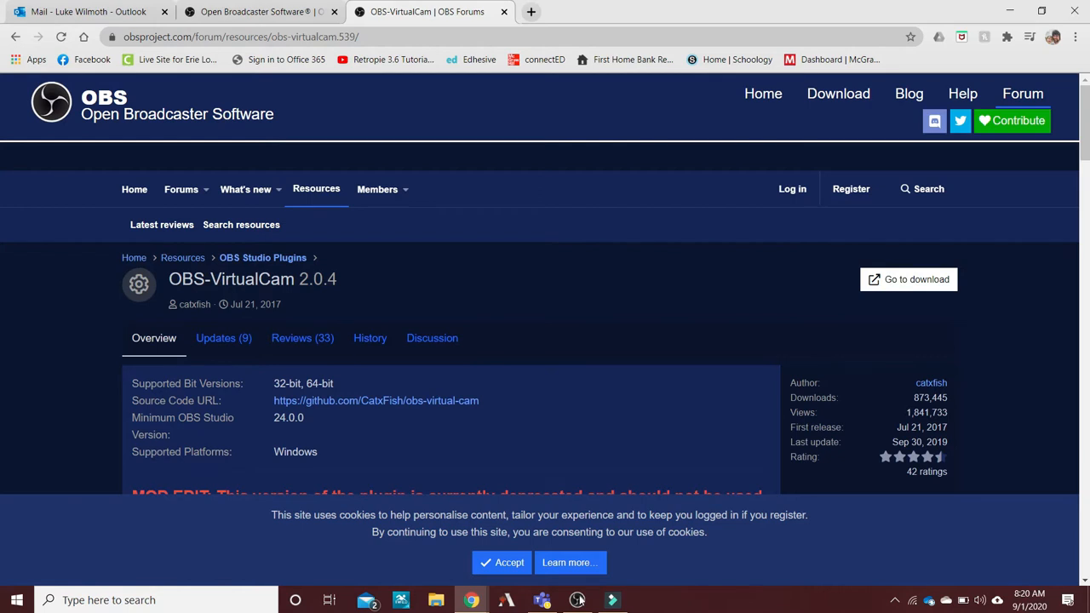
Return to OBS and add a new scene named "Scene".
mouse_move(578, 601)
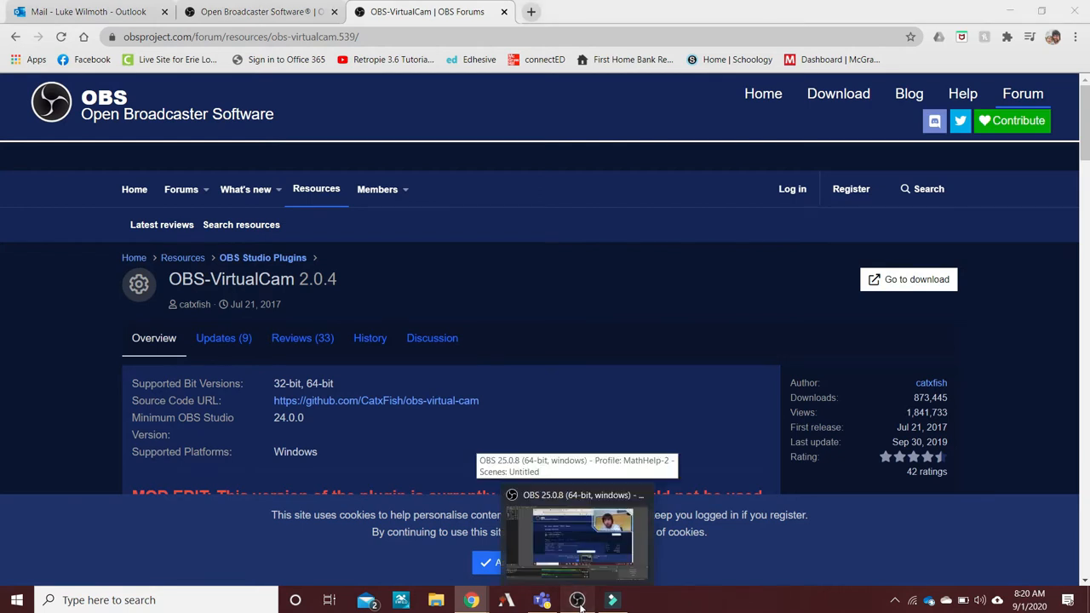
left_click(579, 605)
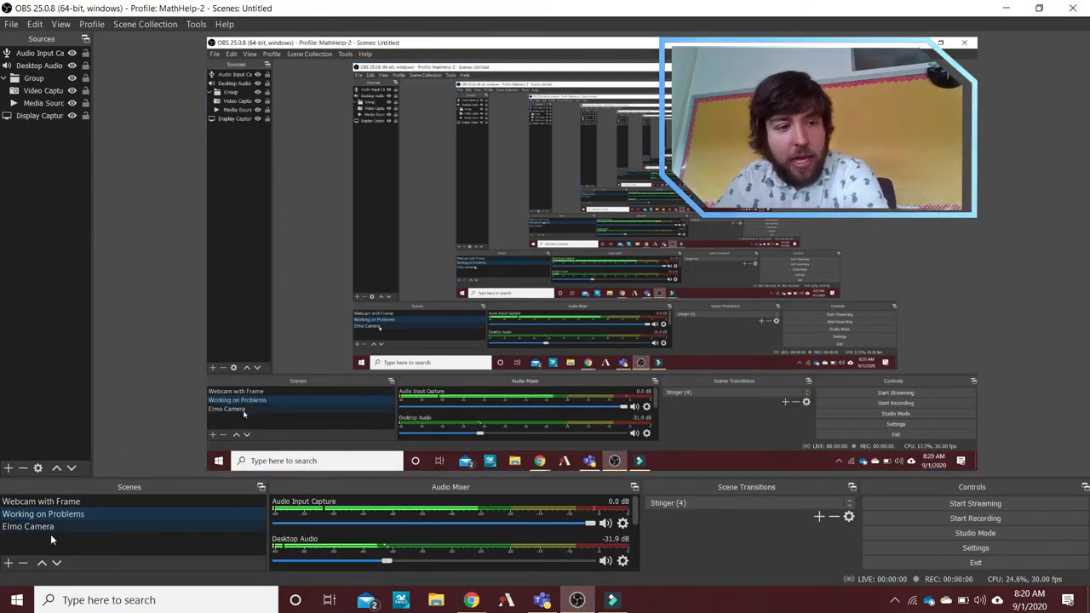
left_click(7, 563)
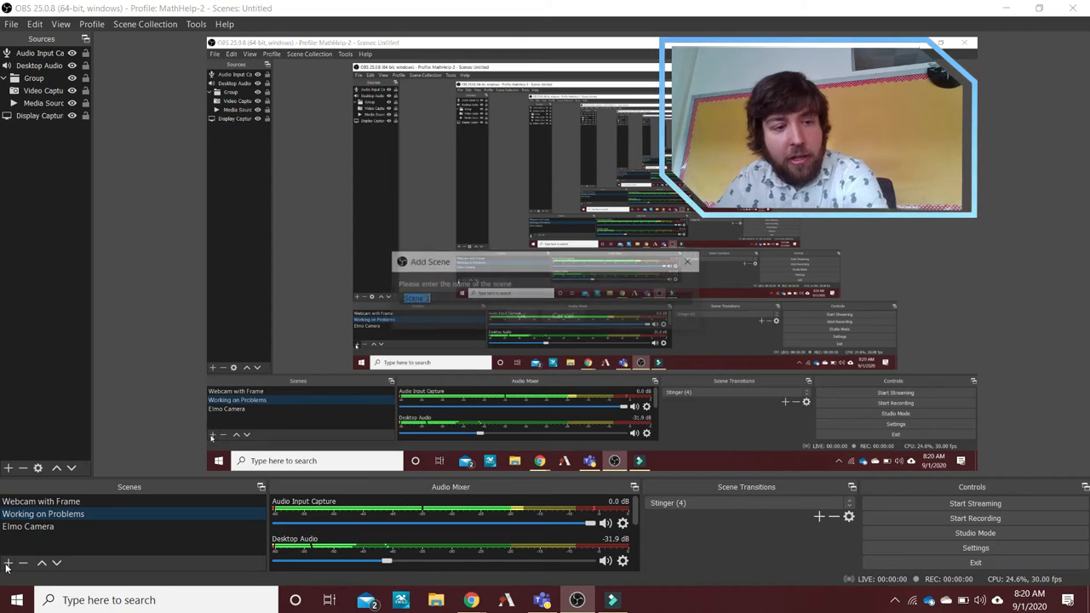
left_click(470, 297)
key("BackSpace")
key("BackSpace")
key("BackSpace")
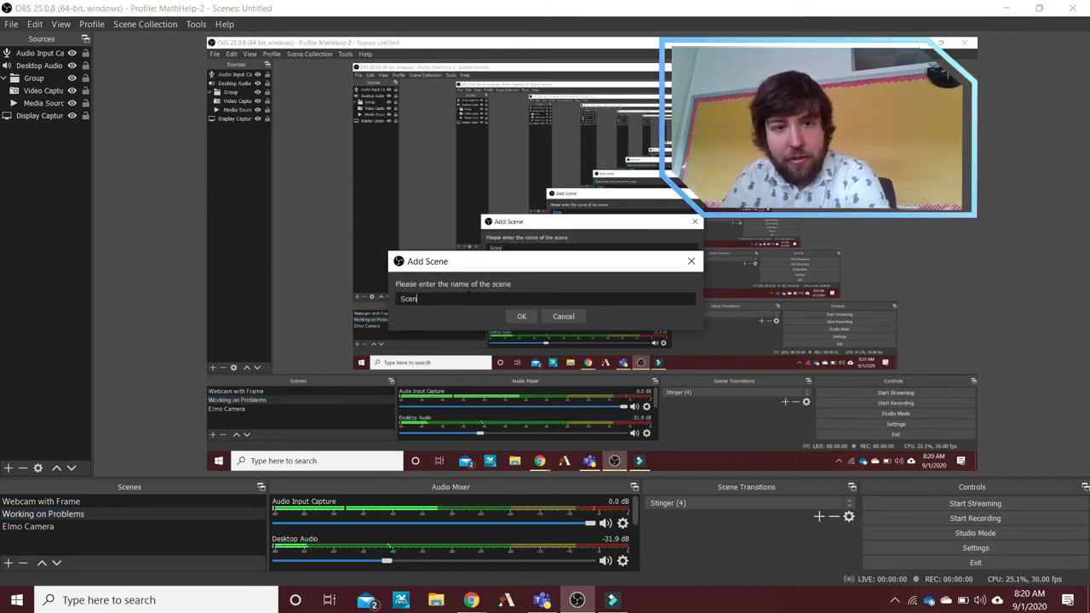
type("e")
left_click(521, 316)
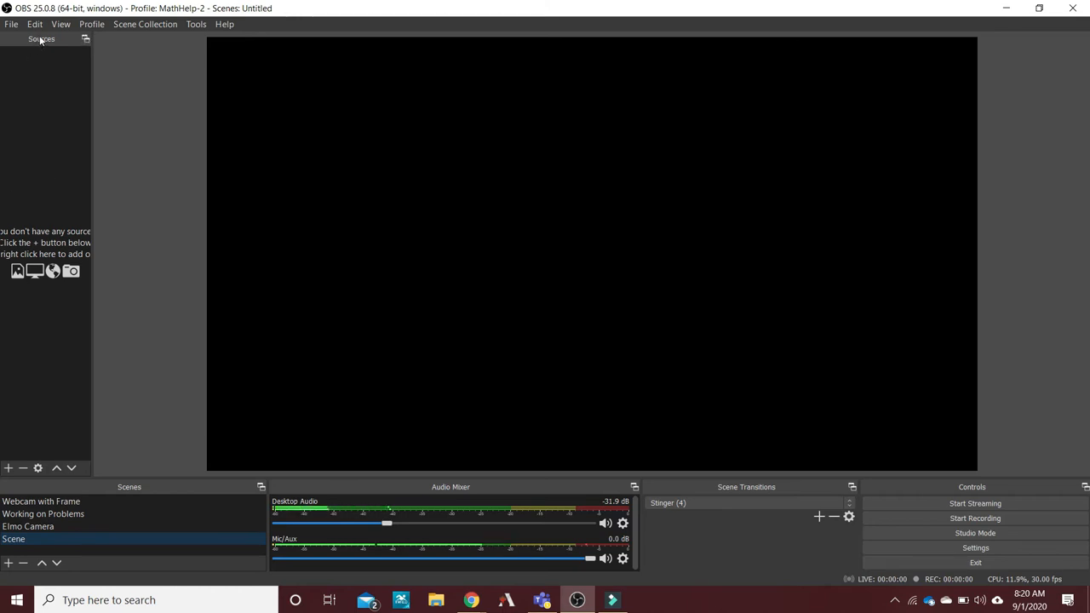
Add the existing Video Capture Device as a source in the new scene and slightly enlarge the webcam picture on the canvas.
left_click_drag(41, 39, 1, 94)
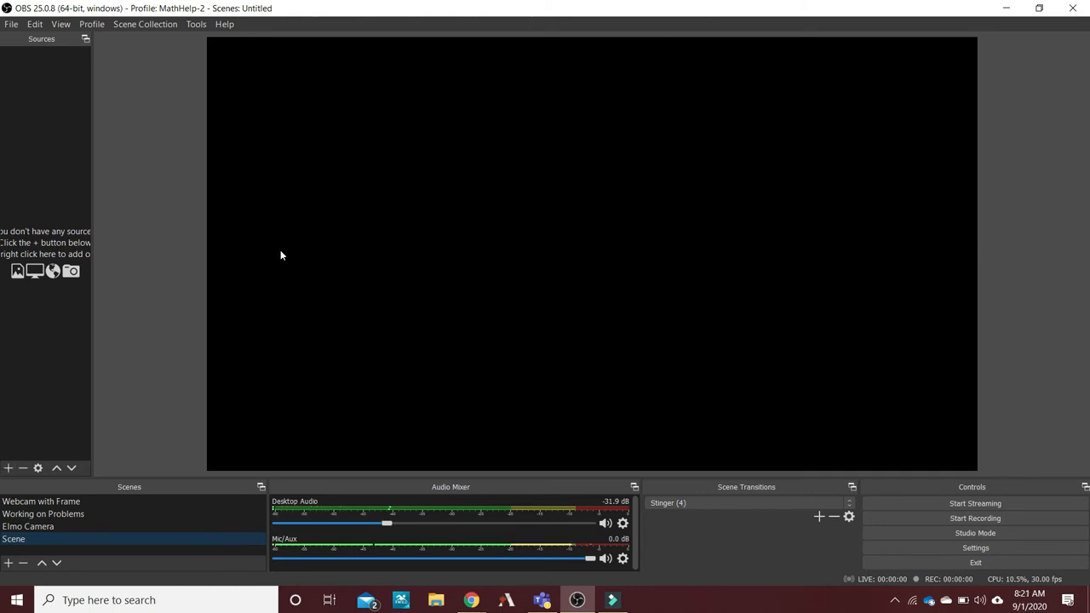
left_click(8, 467)
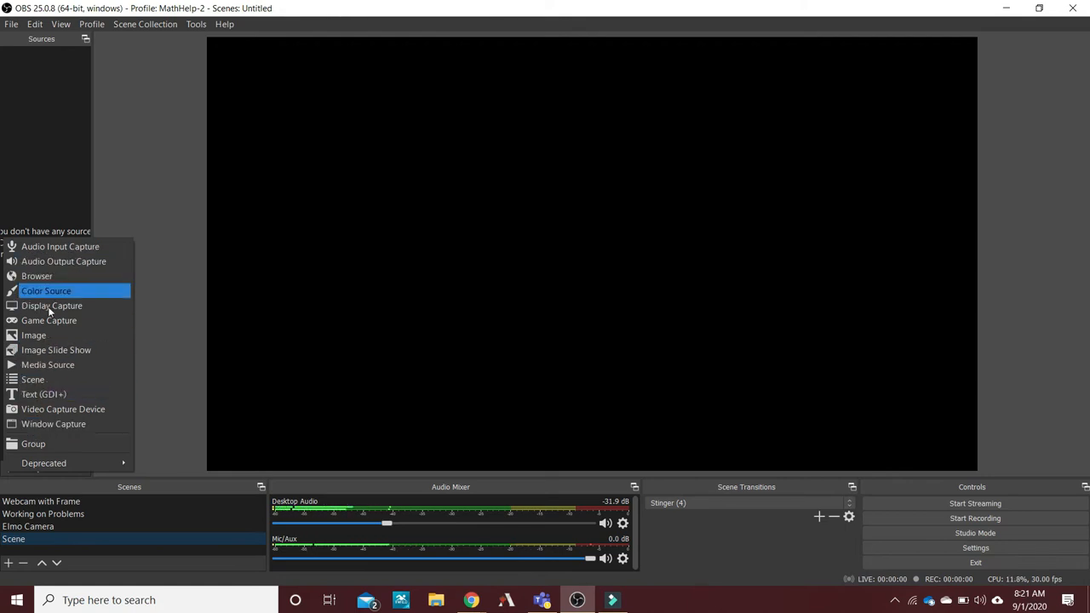
left_click(51, 409)
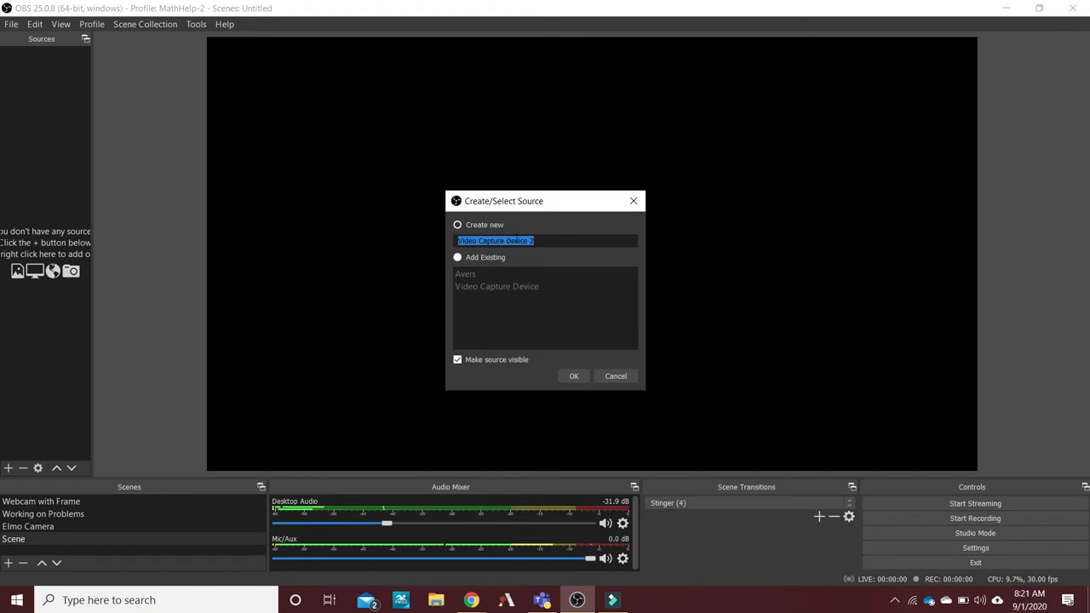
left_click(458, 258)
left_click(489, 286)
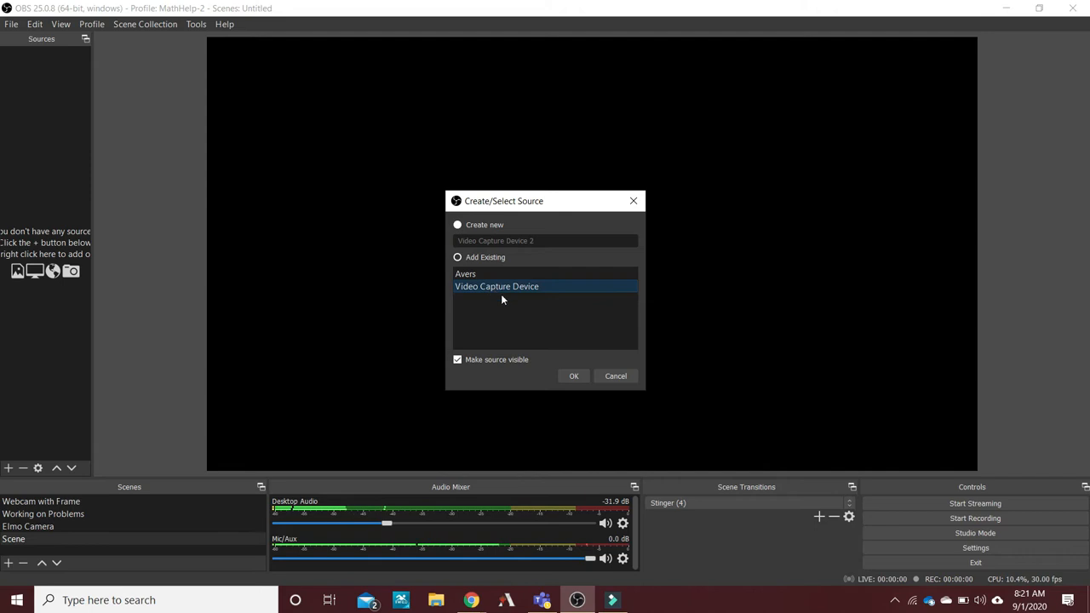
left_click(576, 378)
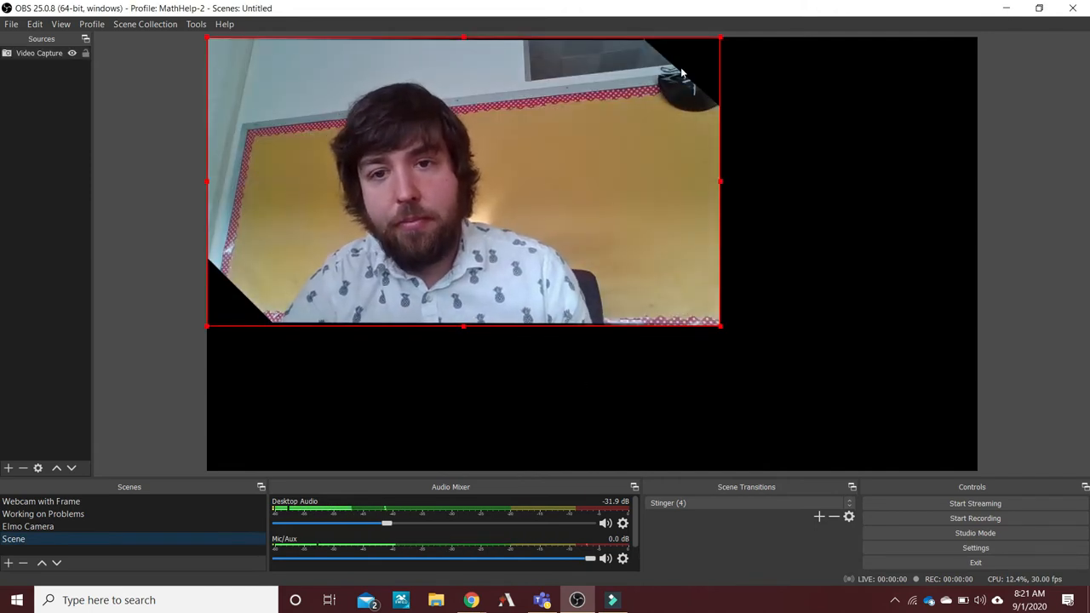
left_click_drag(722, 327, 774, 357)
mouse_move(555, 273)
left_mouse_down()
mouse_move(743, 266)
mouse_move(640, 312)
mouse_move(585, 300)
mouse_move(561, 274)
left_mouse_up()
Add a new Window Capture source showing the Chrome window with the OBS-VirtualCam forum page.
left_click(8, 467)
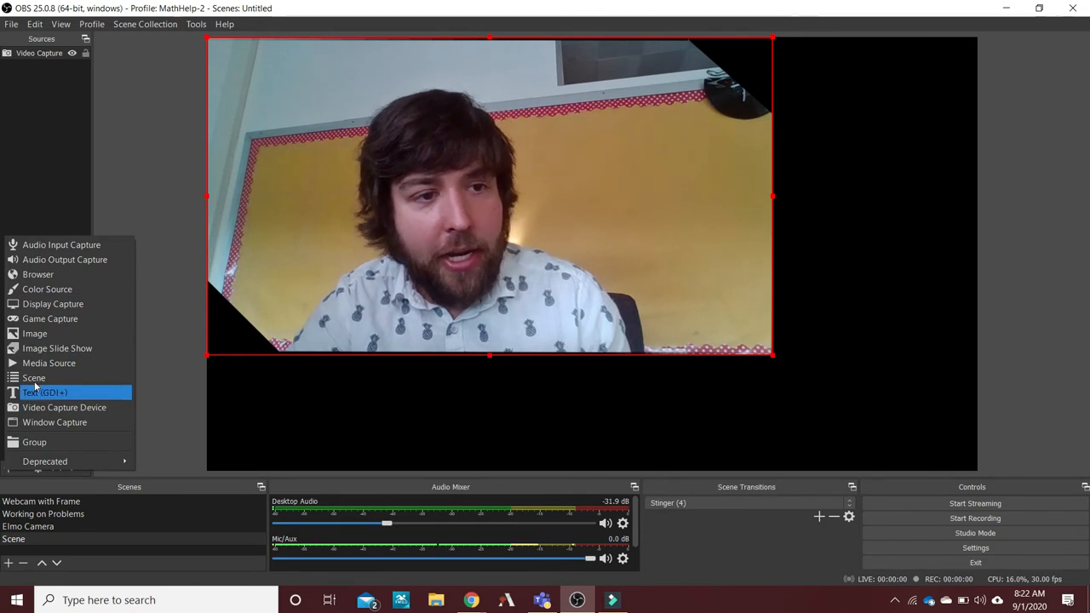
left_click(52, 423)
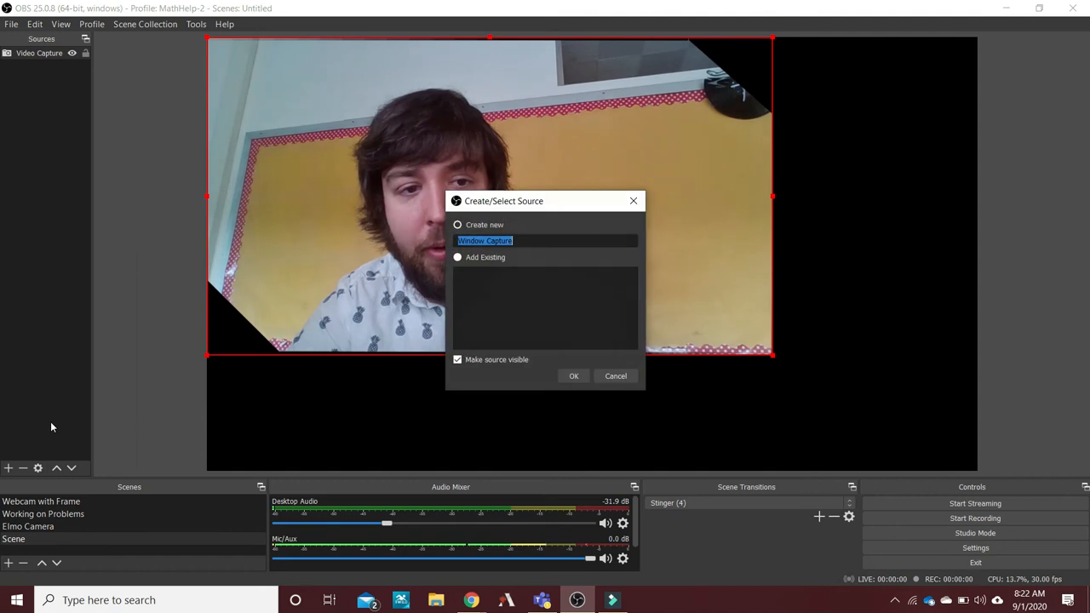
left_click(573, 376)
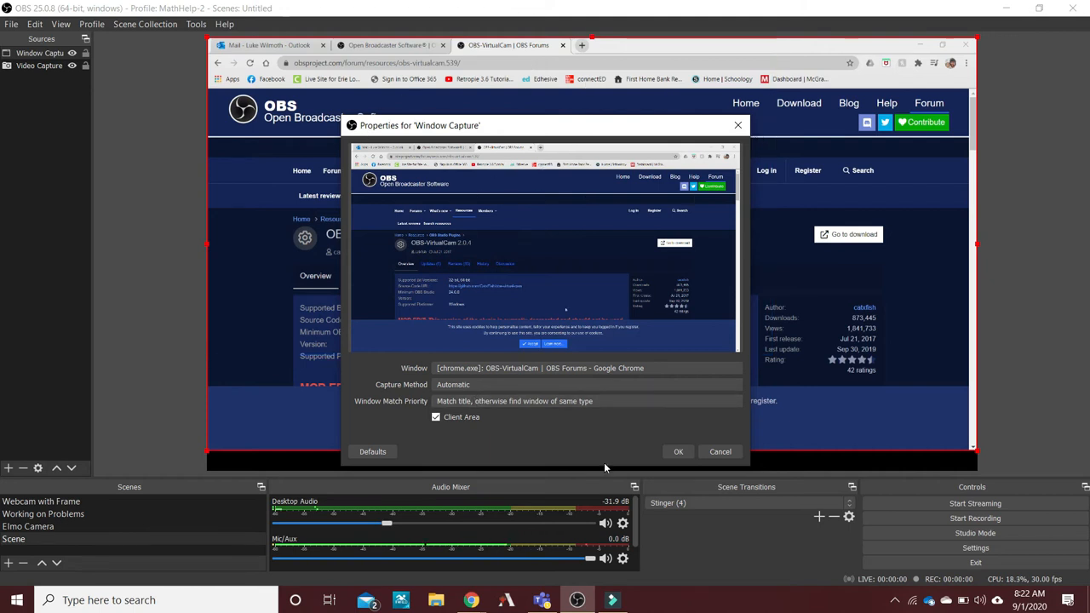
left_click(681, 452)
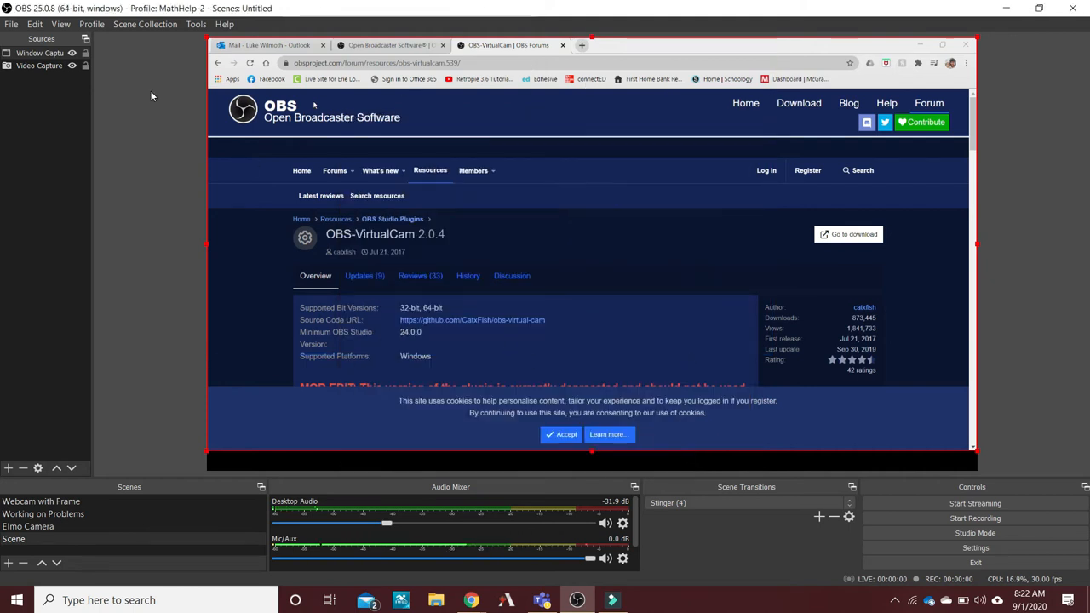
Move the Video Capture source above the Window Capture source so the webcam lies in front of the browser.
left_click(30, 65)
left_click_drag(29, 51, 30, 53)
left_click(690, 257)
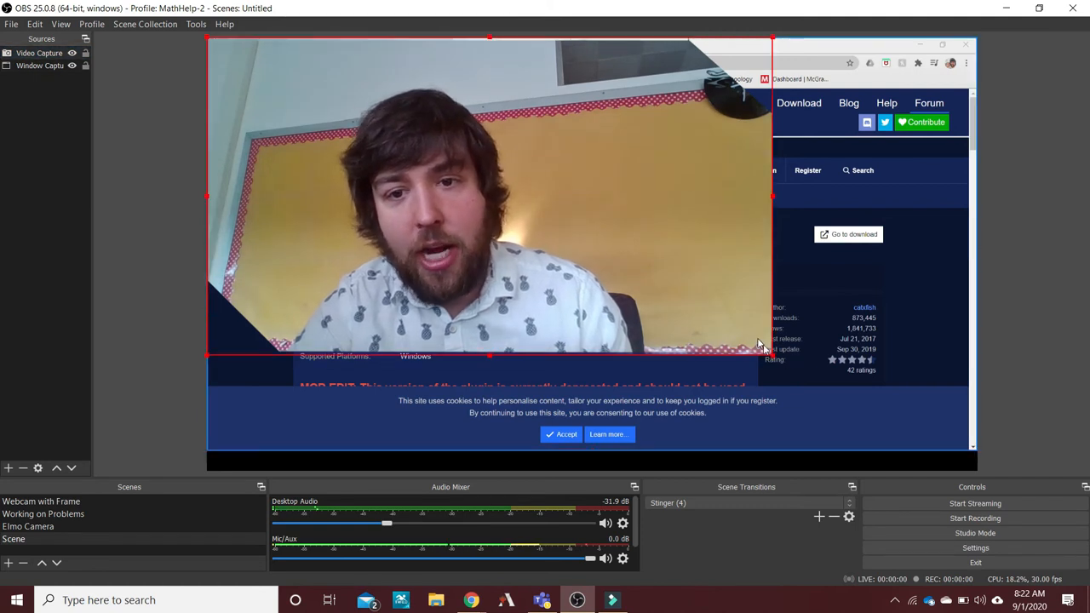
Shrink the webcam picture into the canvas's lower-right corner and align the browser capture with the canvas's lower edge.
left_click_drag(757, 342, 555, 230)
left_click(667, 302)
left_click_drag(447, 189, 890, 431)
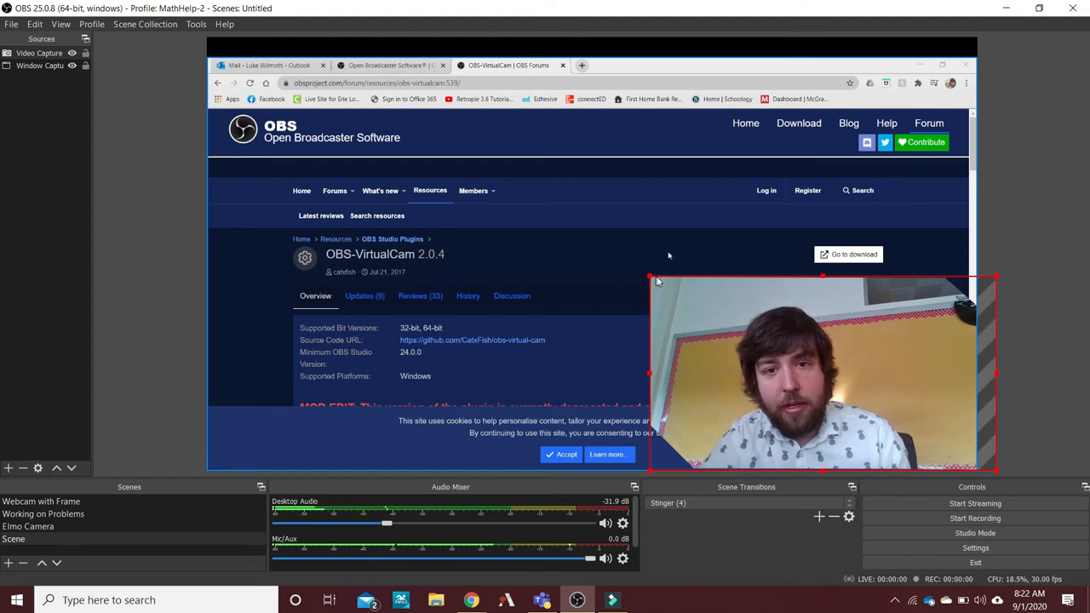
left_click_drag(650, 277, 855, 373)
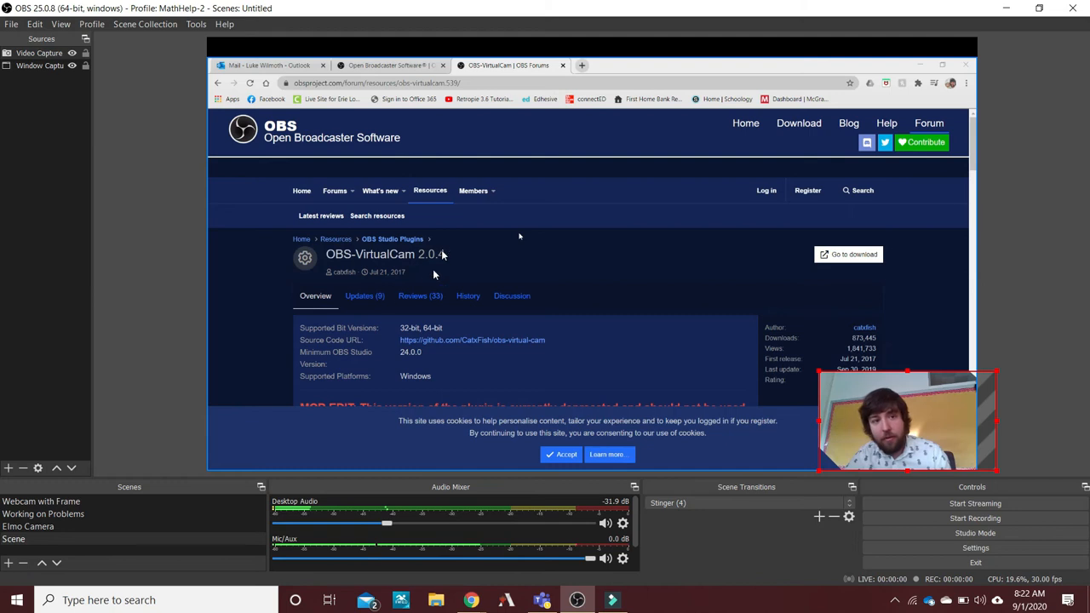
left_click(153, 338)
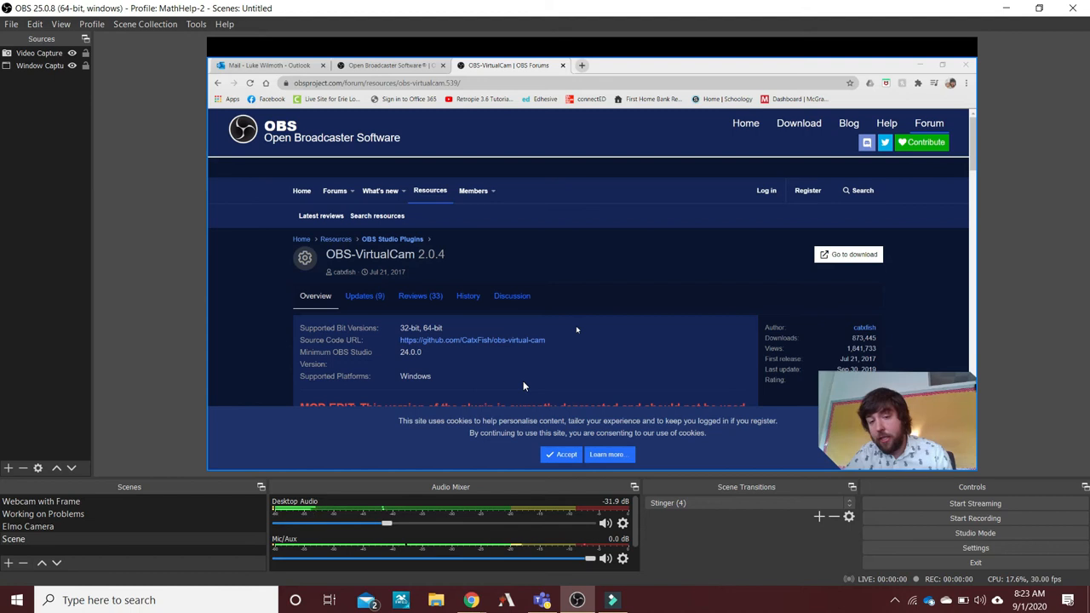
Review the VirtualCam settings for AutoStart, Horizontal Flip and Keep Aspect Ratio, and close them.
left_click(543, 604)
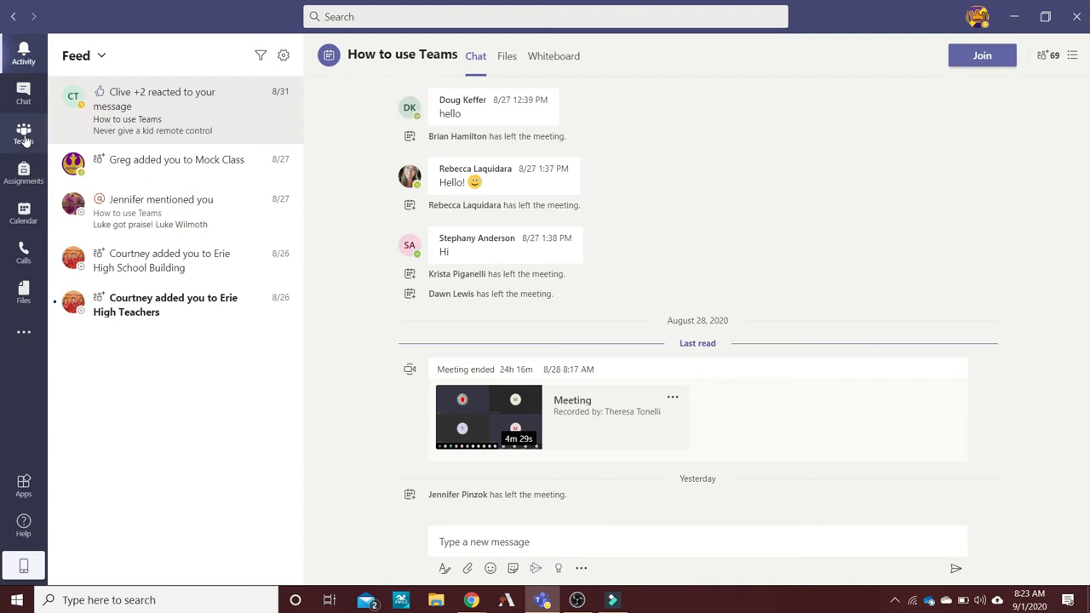
left_click(575, 602)
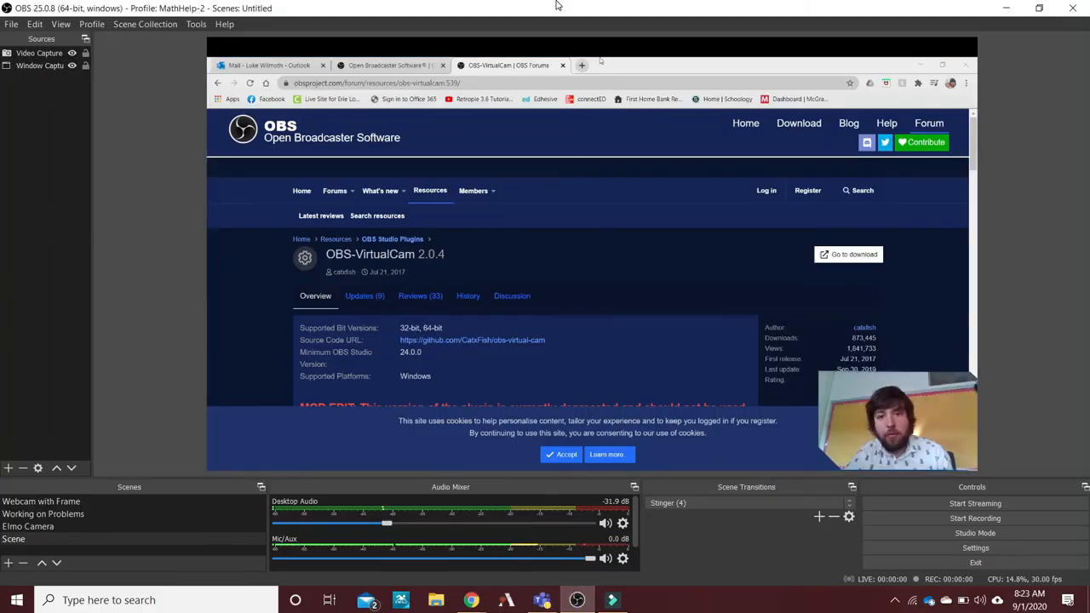
left_click(195, 23)
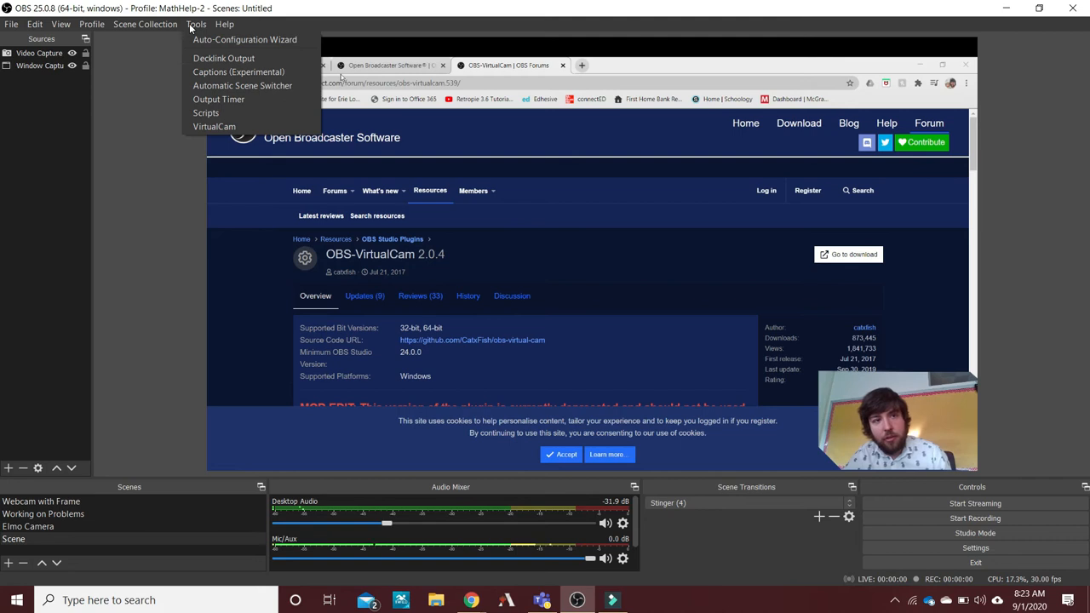
left_click(223, 127)
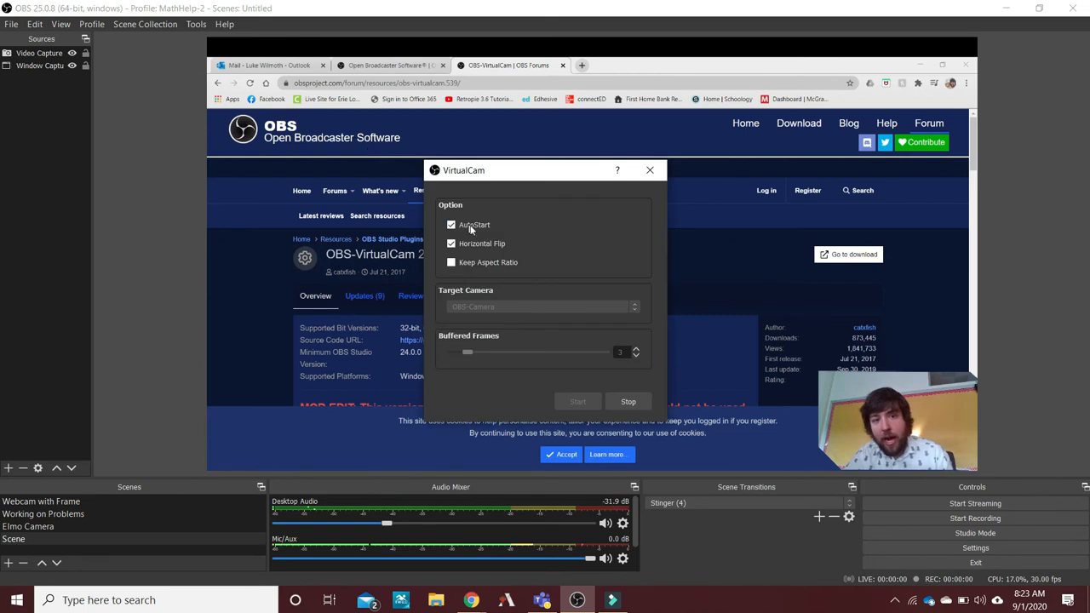
left_click(451, 261)
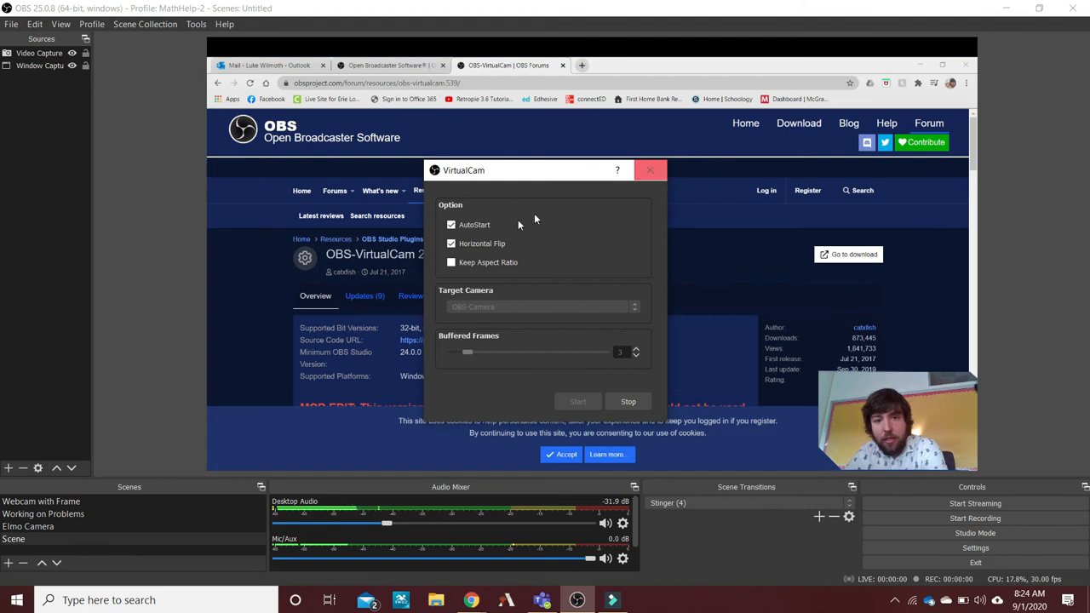
left_click(651, 172)
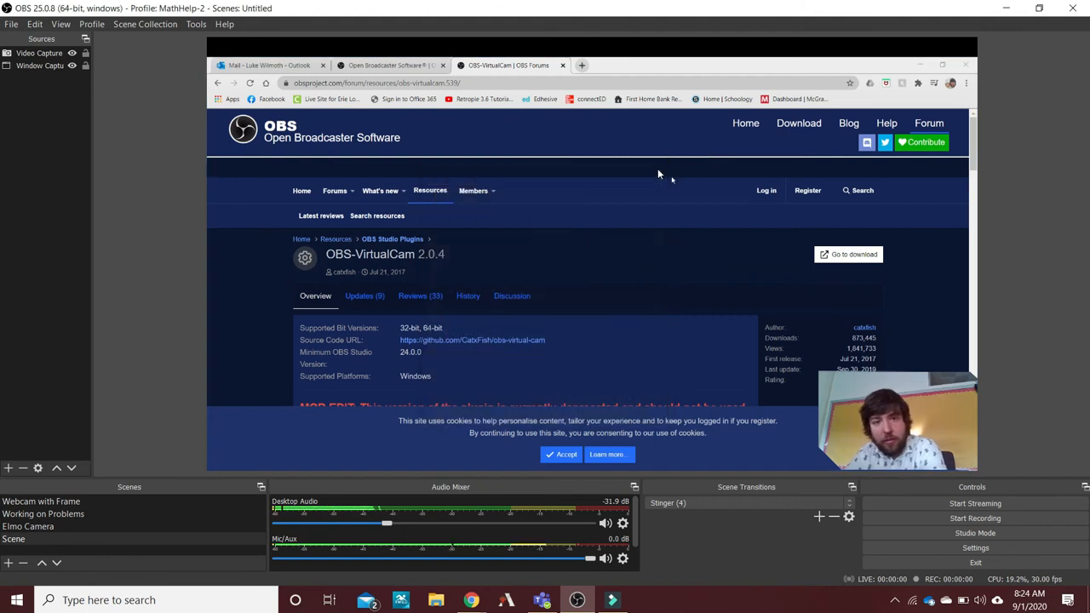
Switch to Microsoft Teams, open the "fake class" team and start a meeting in its General channel with the camera on.
left_click(541, 600)
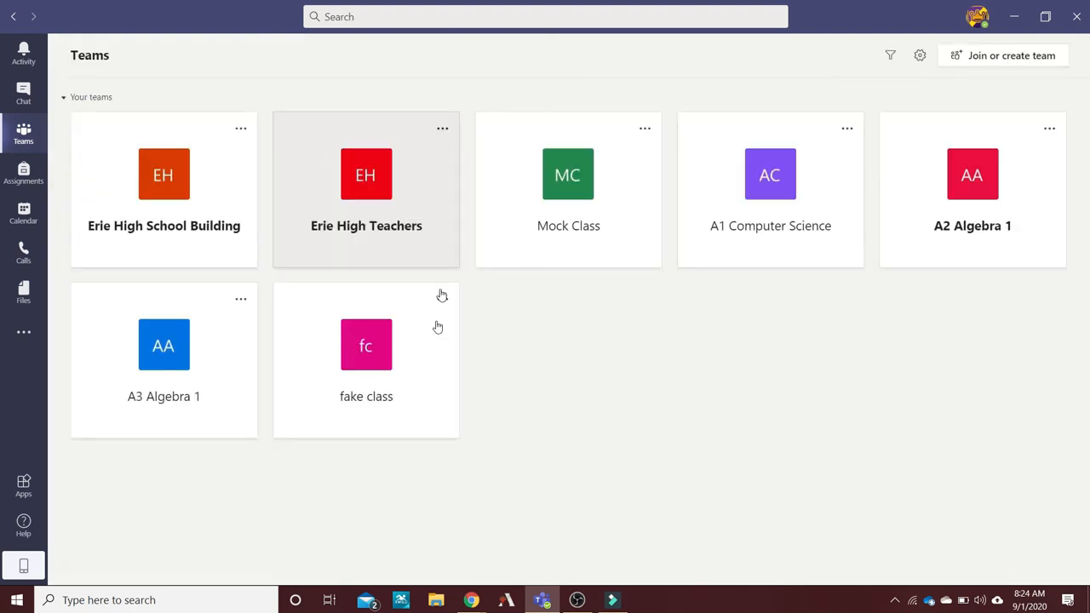
left_click(375, 349)
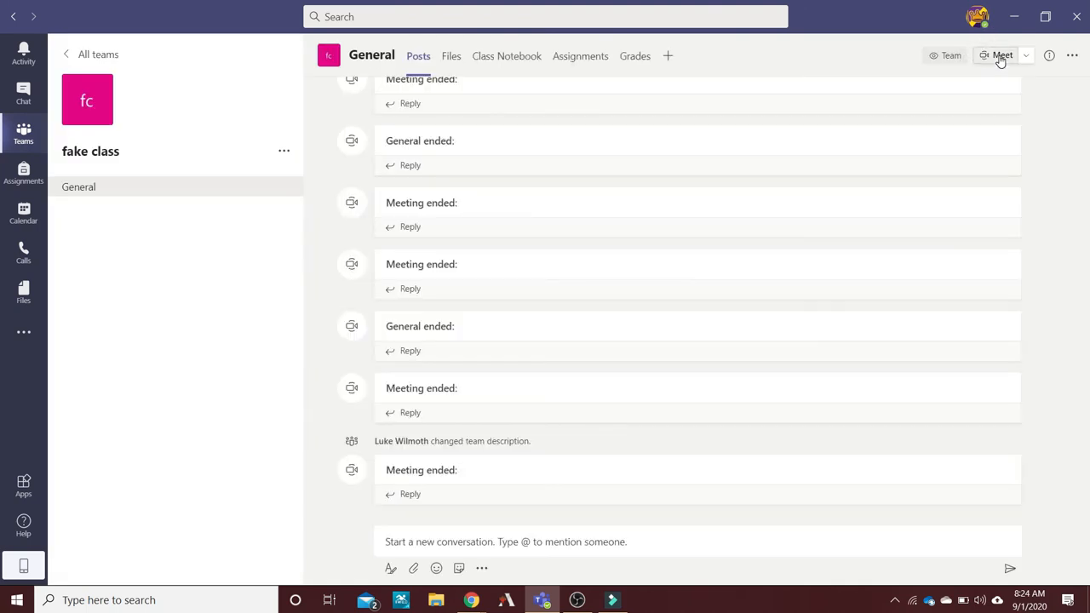
left_click(1001, 58)
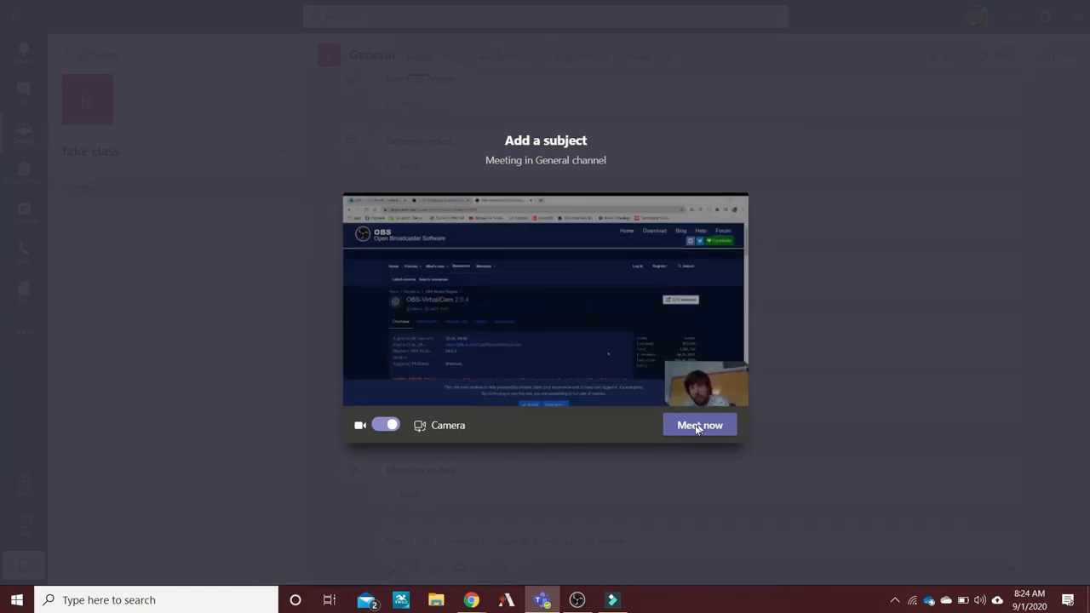
left_click(691, 428)
right_click(691, 428)
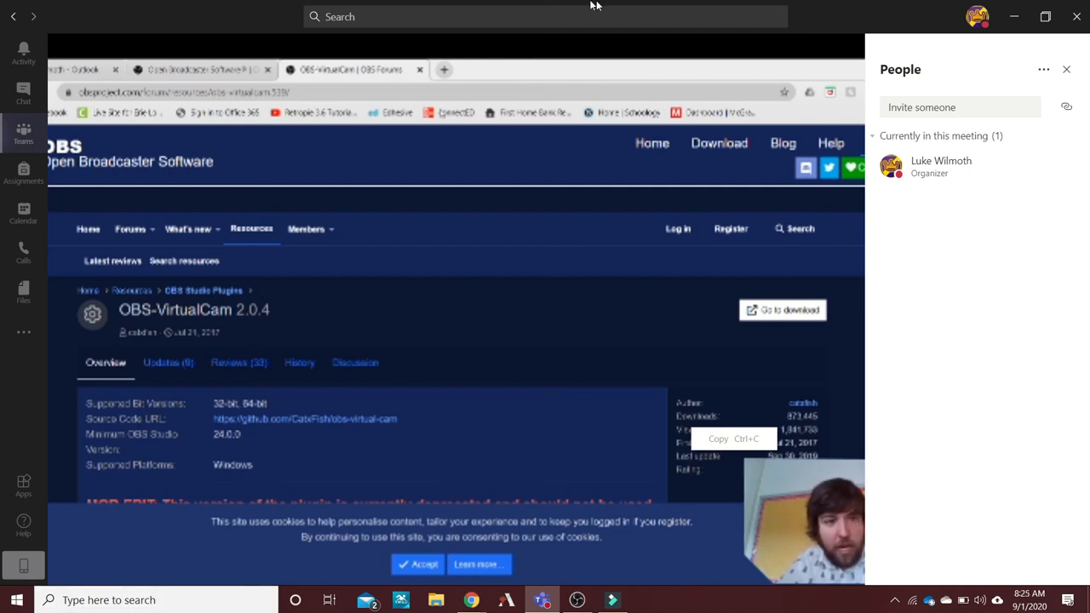
left_click_drag(900, 5, 647, 1)
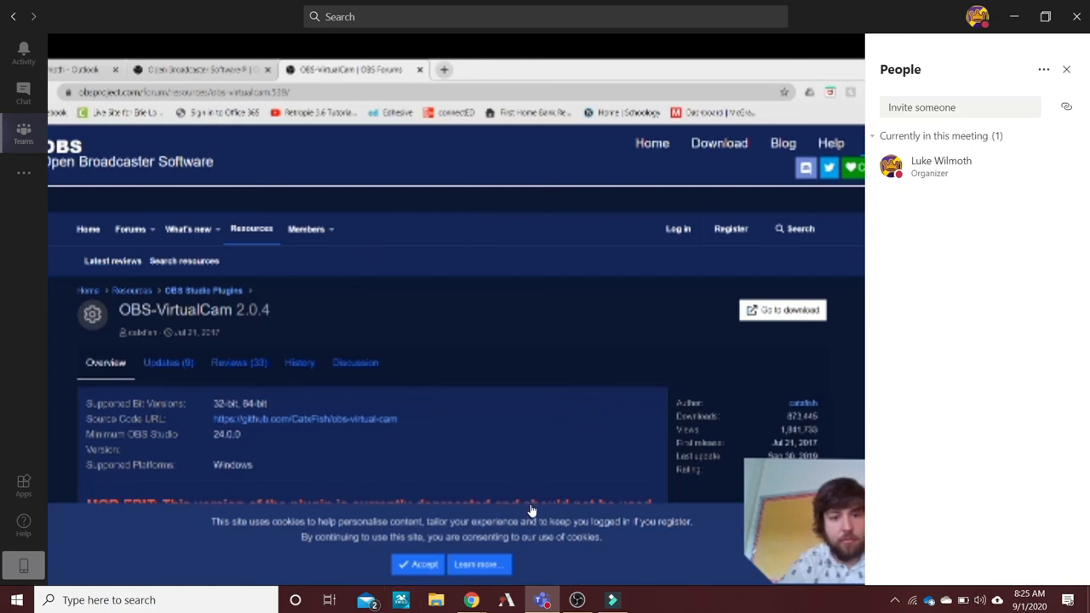
In the meeting's device settings, try Integrated Webcam as the camera and set it back to OBS-Camera.
mouse_move(304, 492)
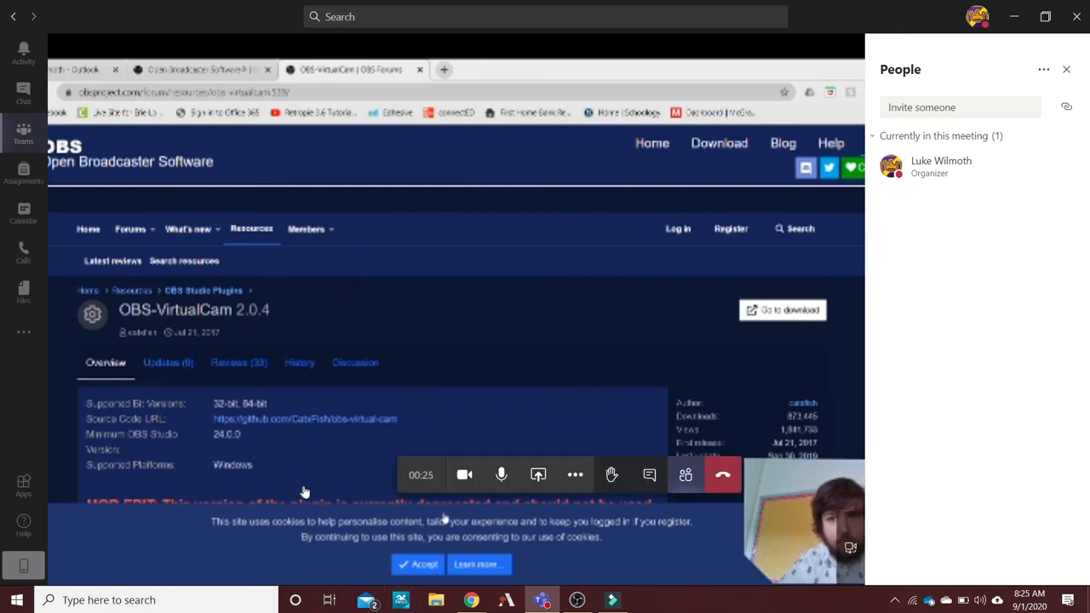
left_click(575, 479)
left_click(643, 210)
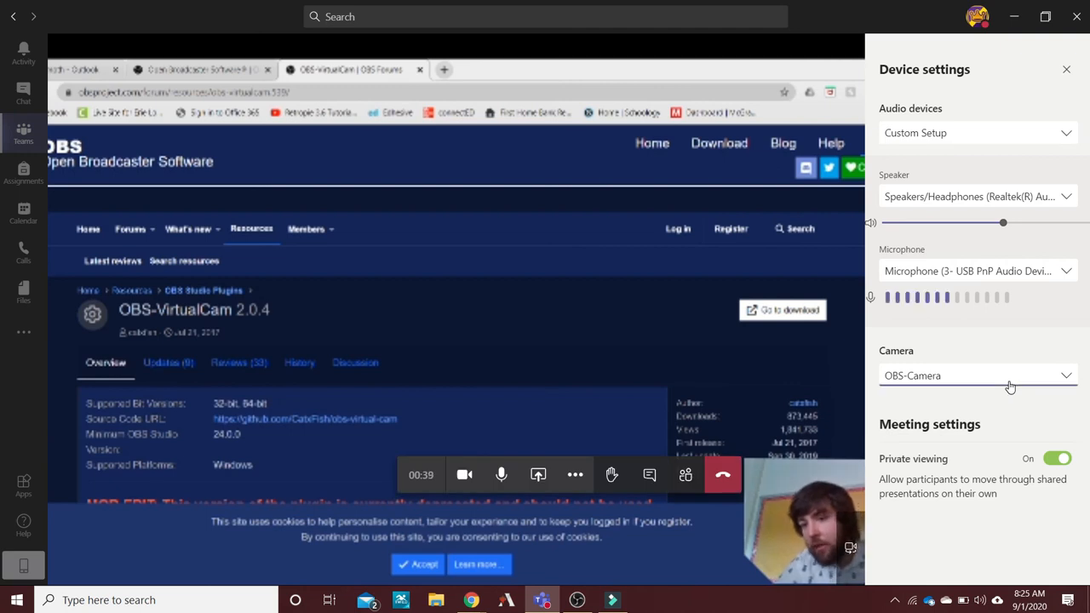
left_click(1069, 377)
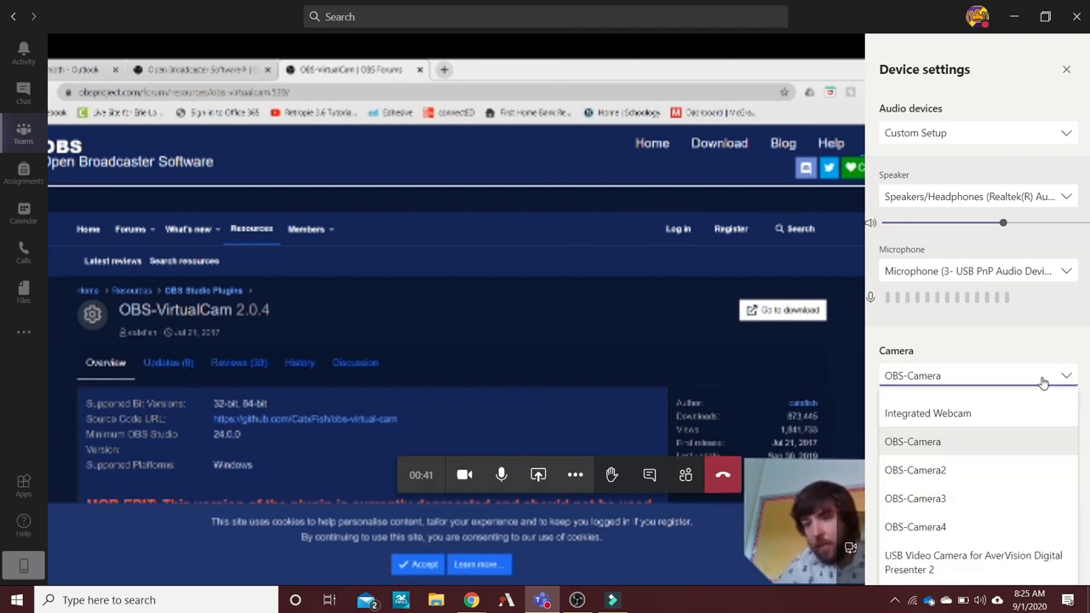
left_click(961, 415)
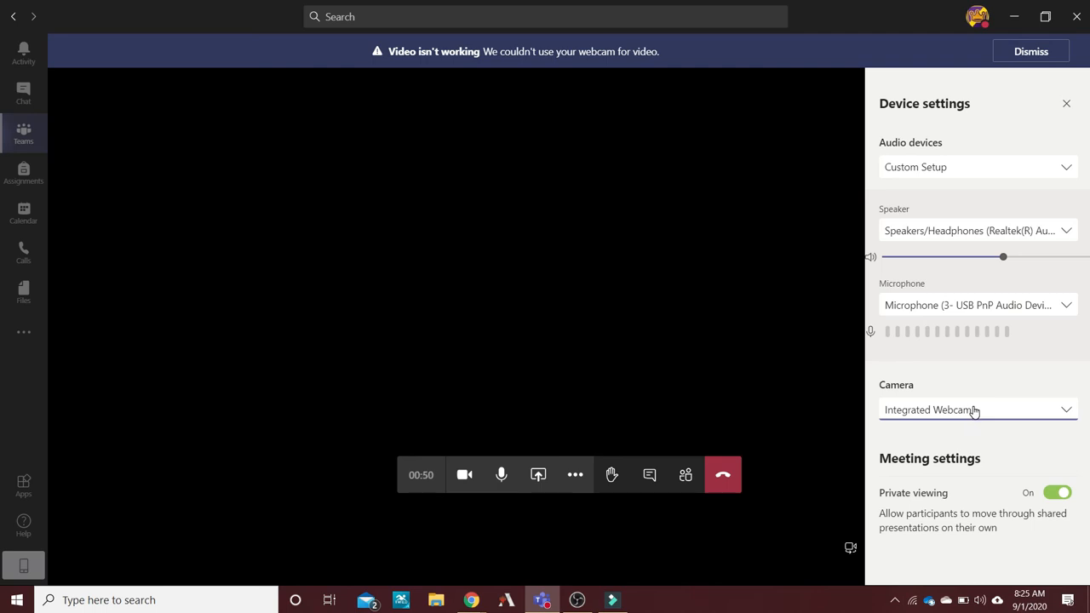
left_click(976, 412)
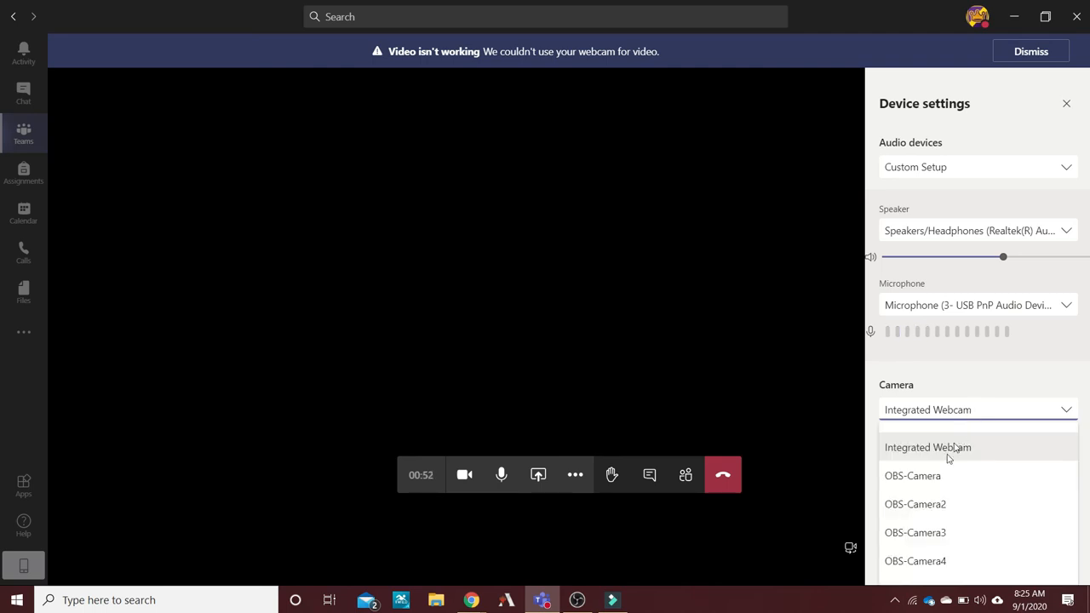
left_click(917, 477)
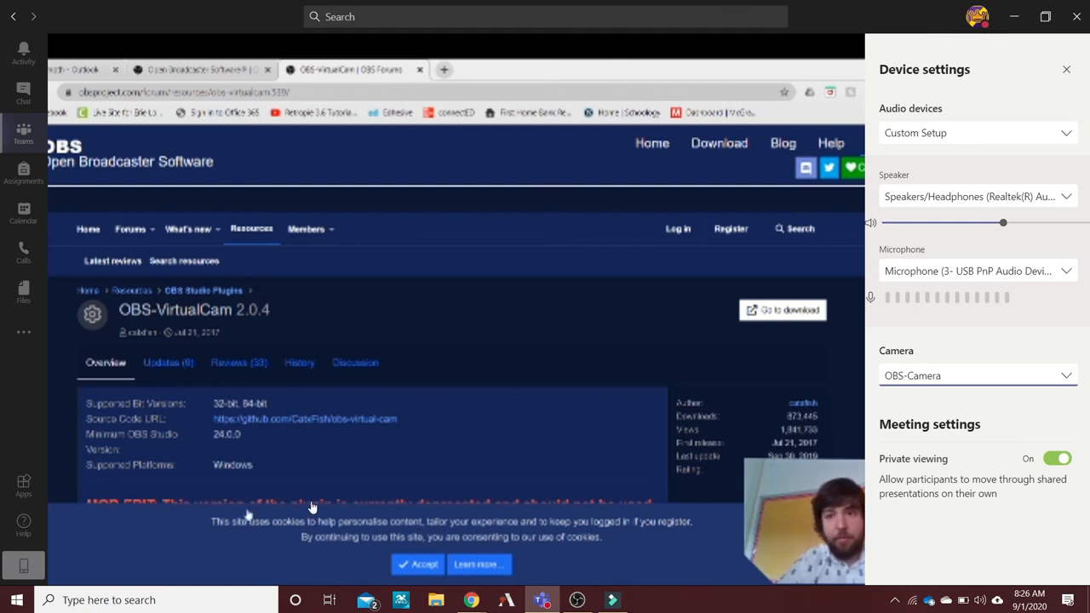
Switch back to OBS Studio and try selecting browser tabs within the captured Chrome picture.
left_click(566, 601)
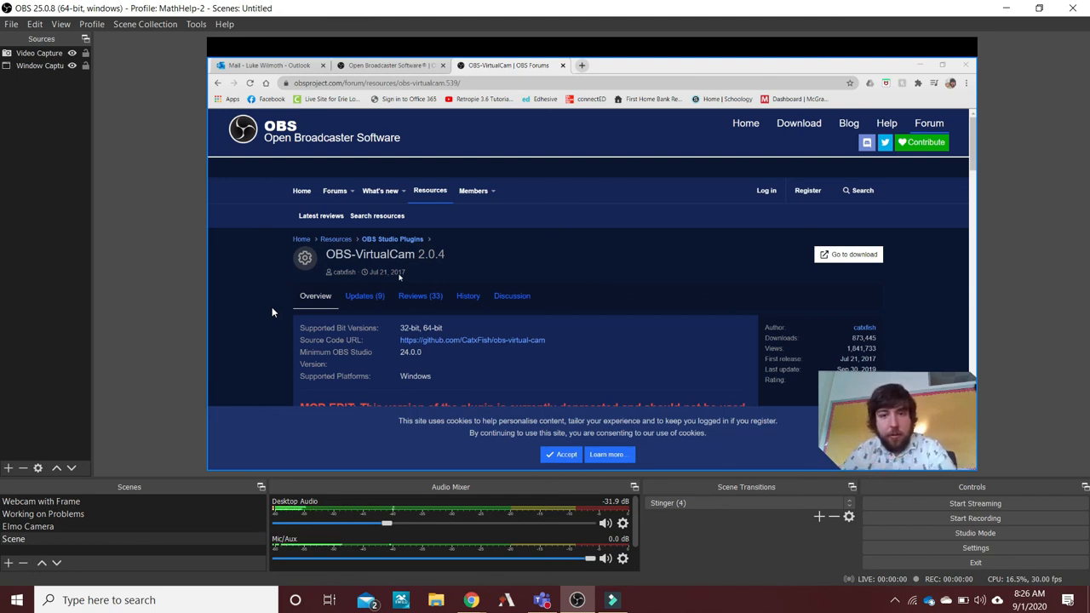
left_click(377, 53)
left_click(400, 64)
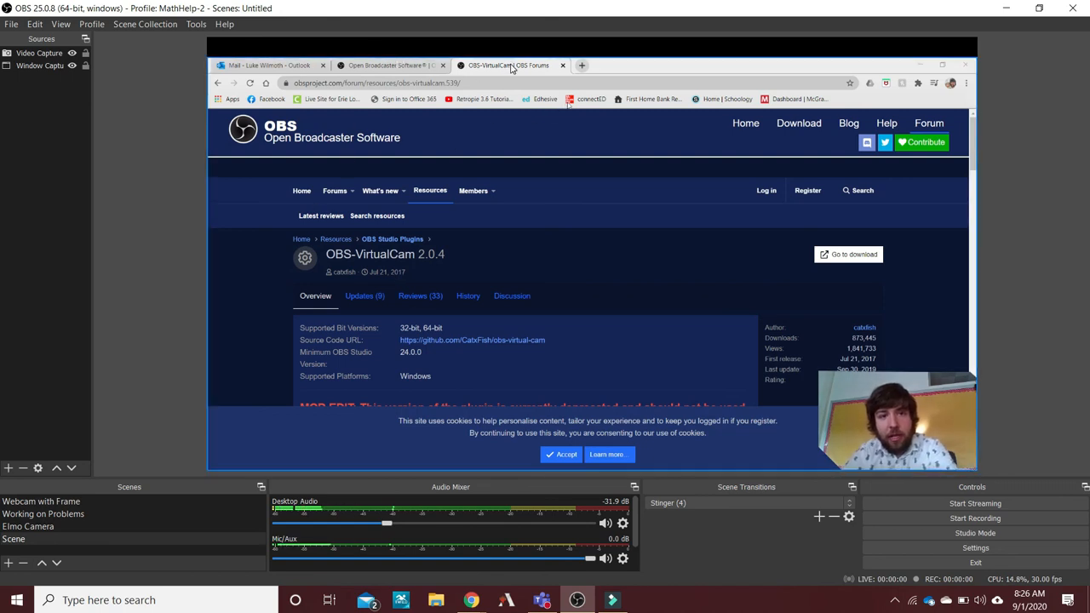